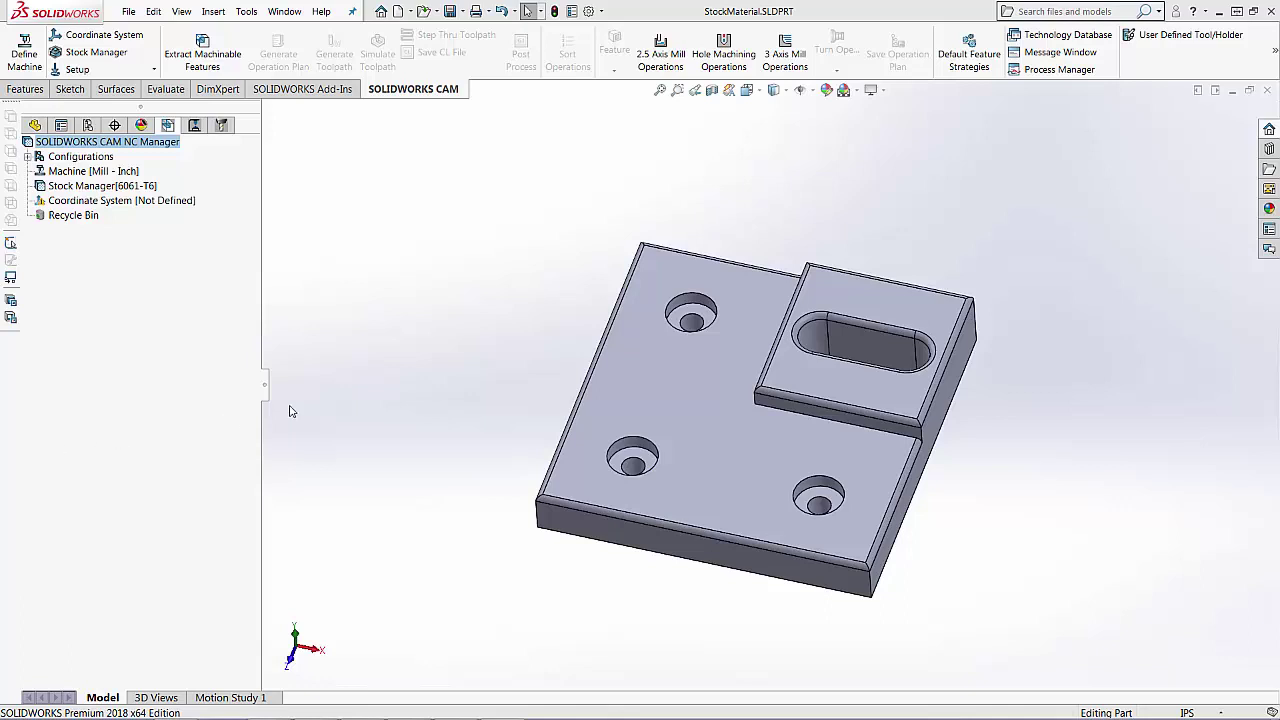
Orbit the plate model slightly to inspect it.
{"action": "middle_click_drag", "start_coordinate": [413, 455], "coordinate": [418, 424]}
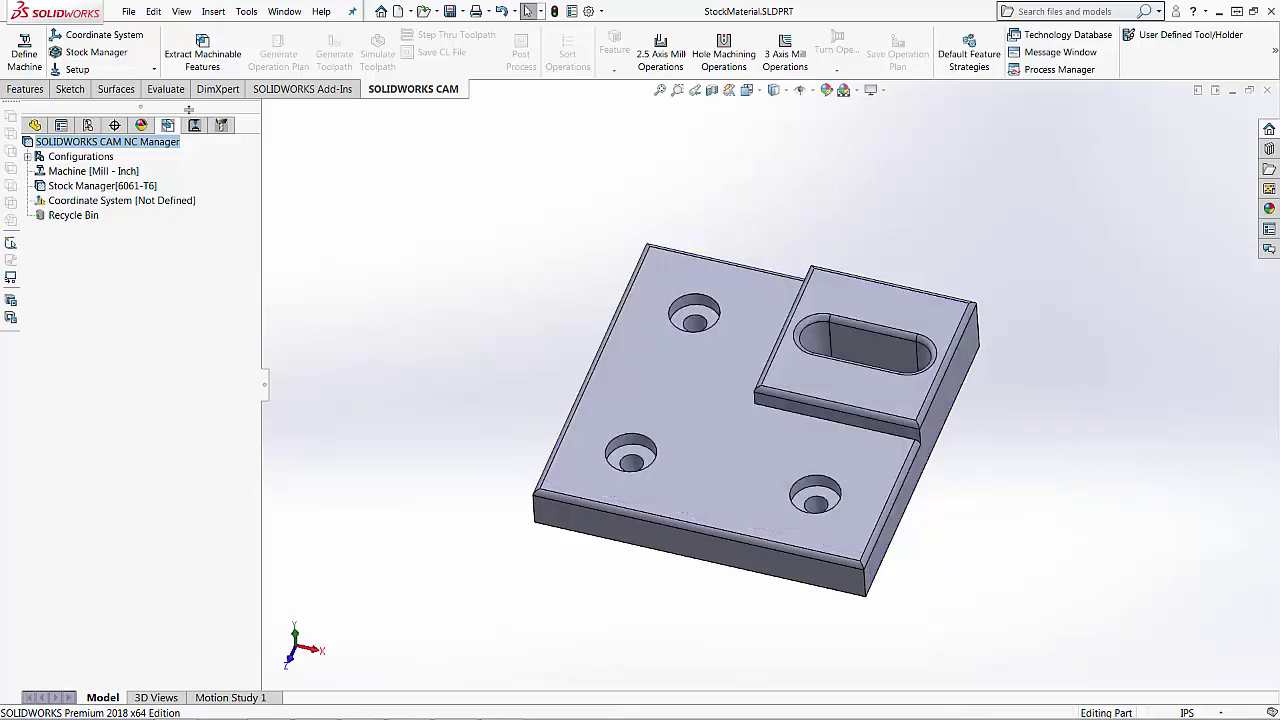
Edit the Stock Manager definition, keep 6061-T6 material, and scroll to Bounding Box Offset.
{"action": "right_click", "coordinate": [87, 191]}
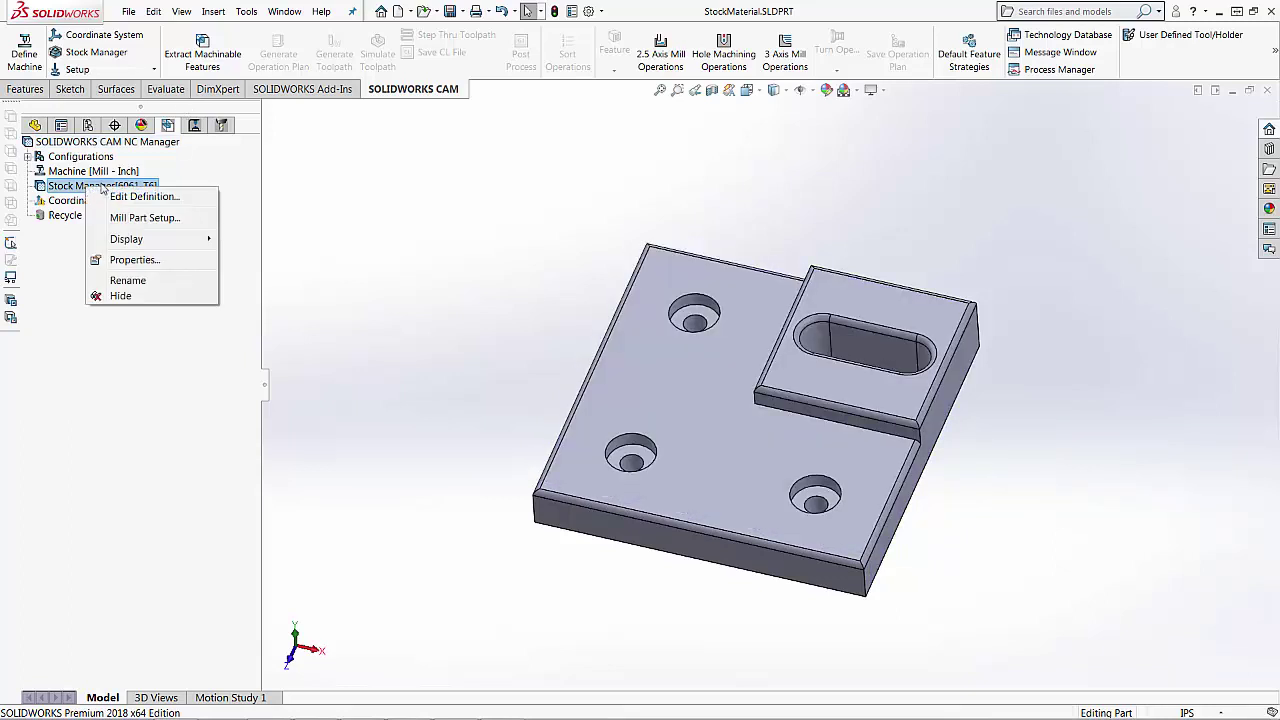
{"action": "left_click", "coordinate": [168, 199]}
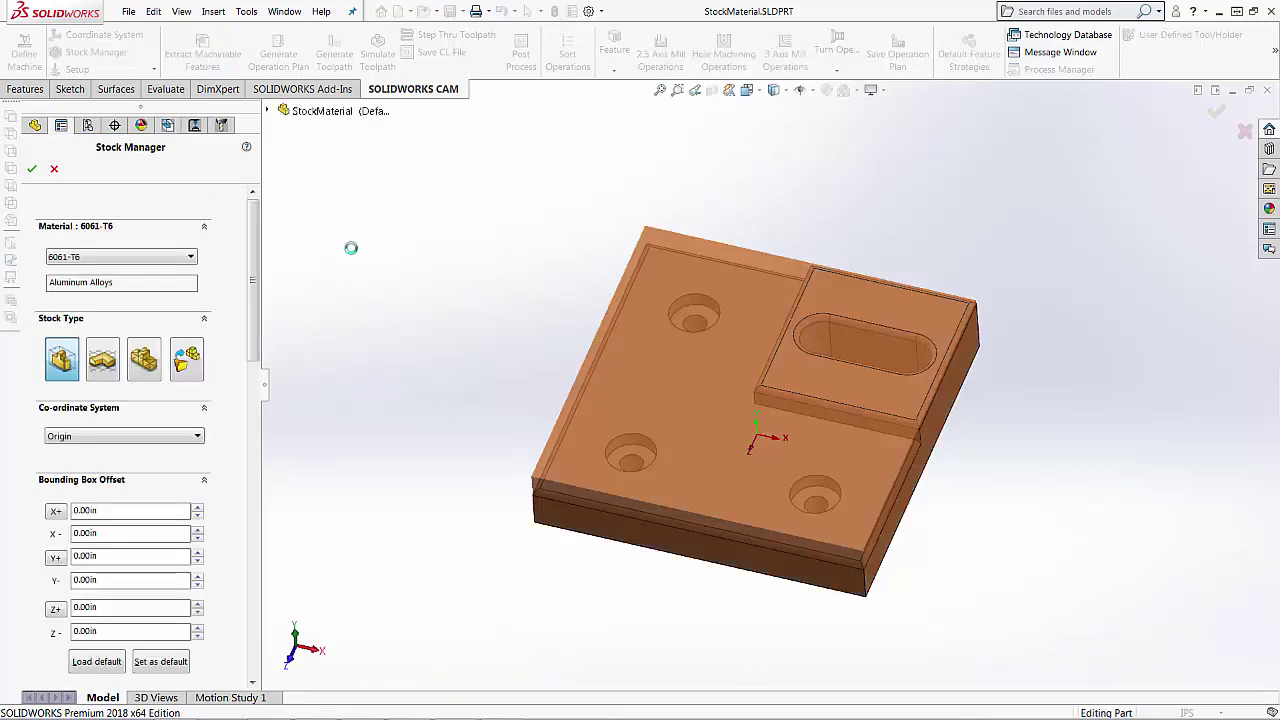
{"action": "scroll", "coordinate": [235, 232], "scroll_direction": "down", "scroll_amount": 1}
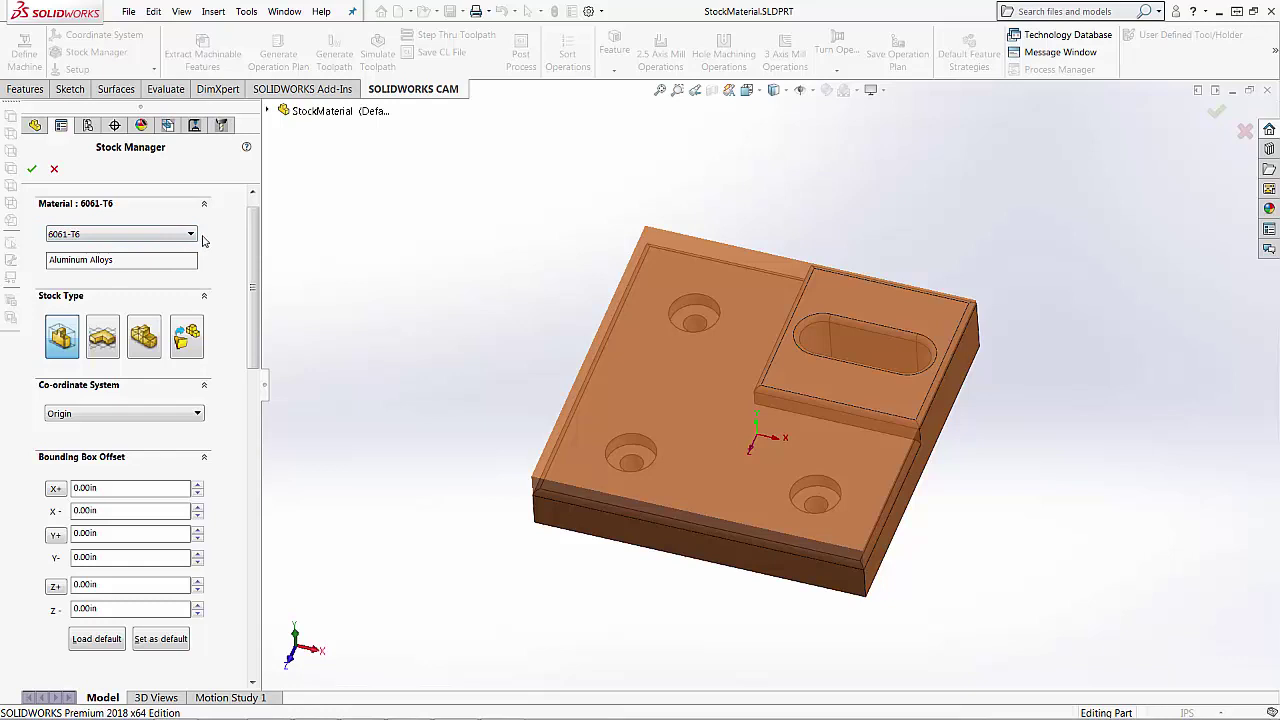
{"action": "left_click", "coordinate": [190, 234]}
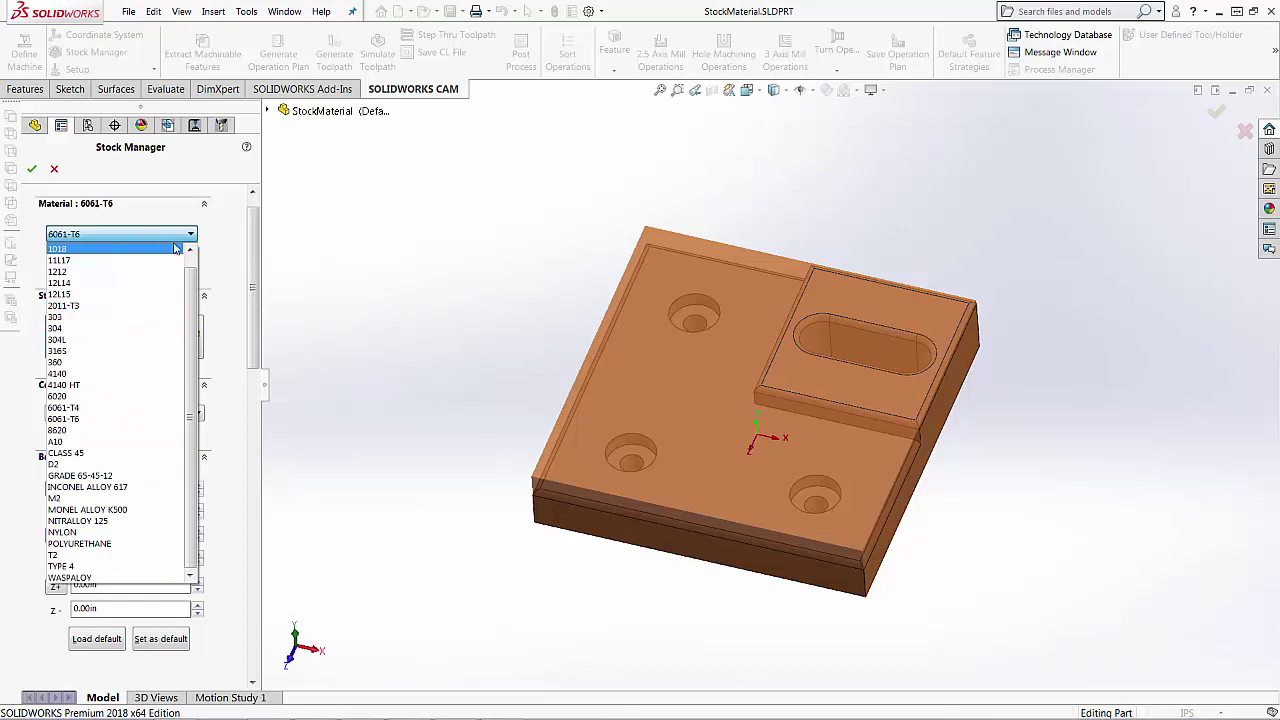
{"action": "left_click", "coordinate": [225, 232]}
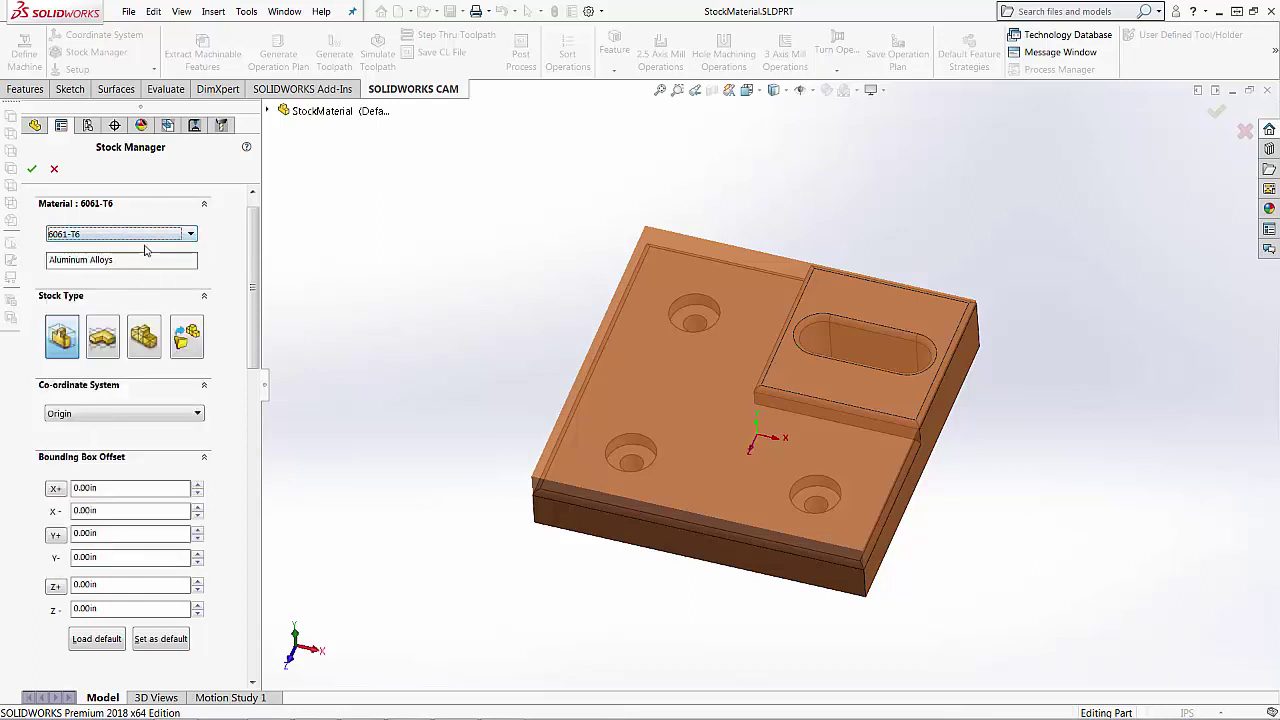
{"action": "scroll", "coordinate": [180, 258], "scroll_direction": "down", "scroll_amount": 3}
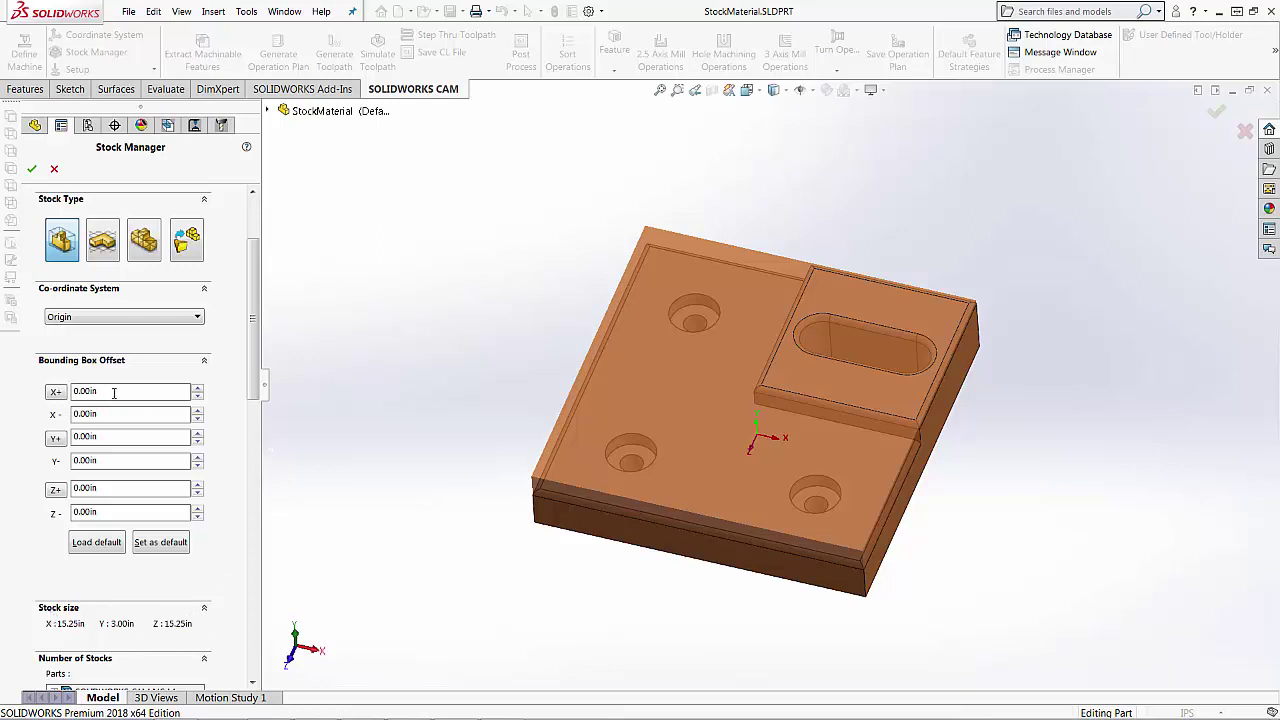
Set a uniform 0.80in X offset on both sides, widening the stock to 16.85in.
{"action": "left_click", "coordinate": [198, 388]}
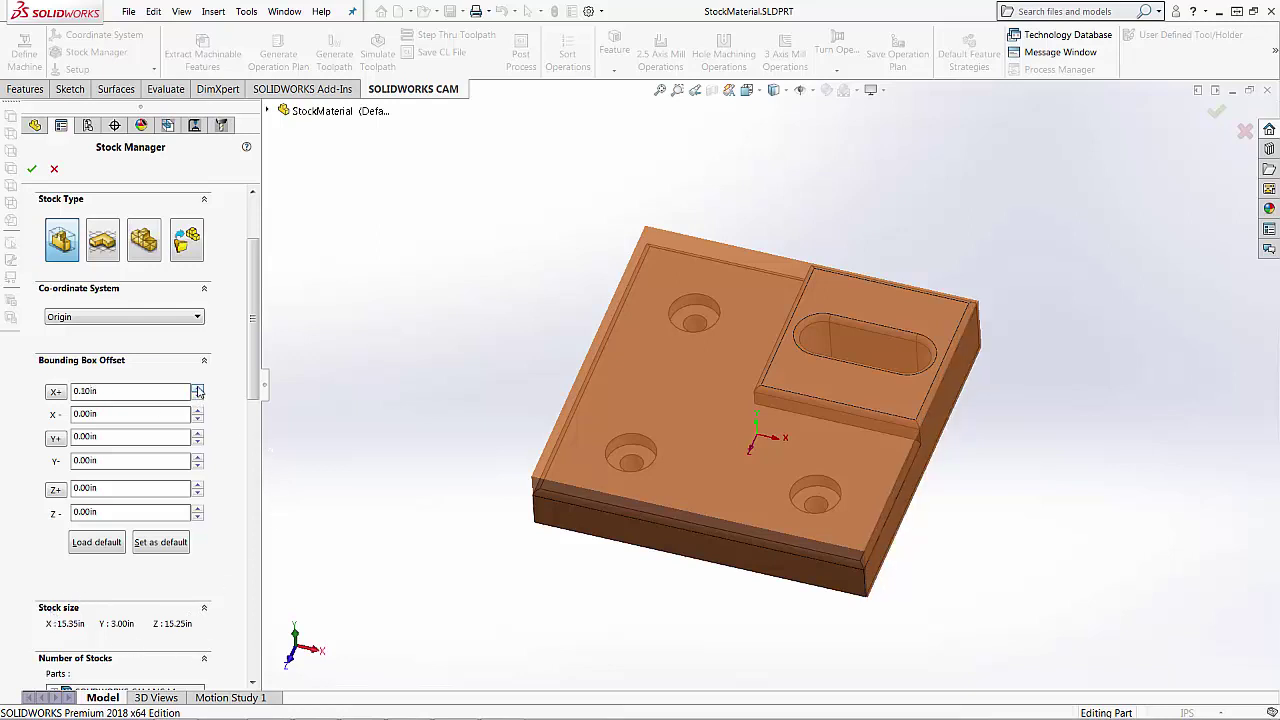
{"action": "left_click", "coordinate": [198, 388]}
{"action": "left_click", "coordinate": [198, 388]}
{"action": "left_click", "coordinate": [198, 388]}
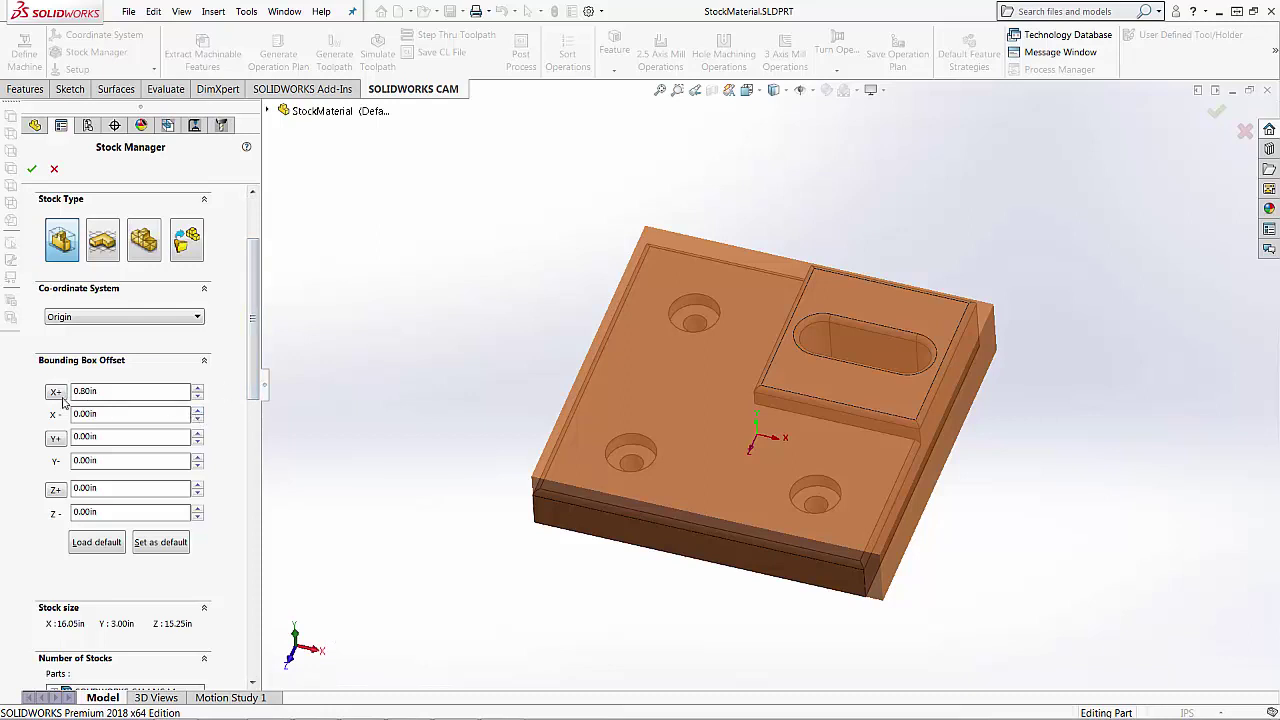
{"action": "left_click", "coordinate": [56, 392]}
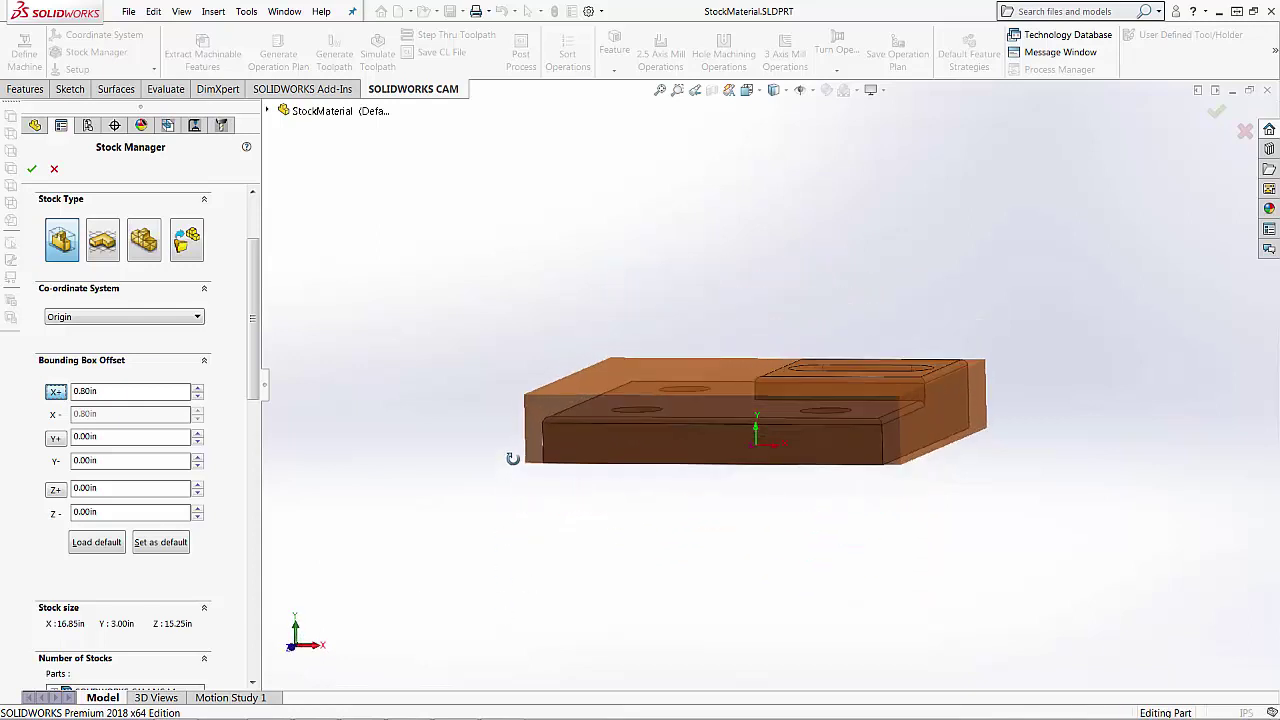
{"action": "middle_click_drag", "start_coordinate": [506, 611], "coordinate": [513, 545]}
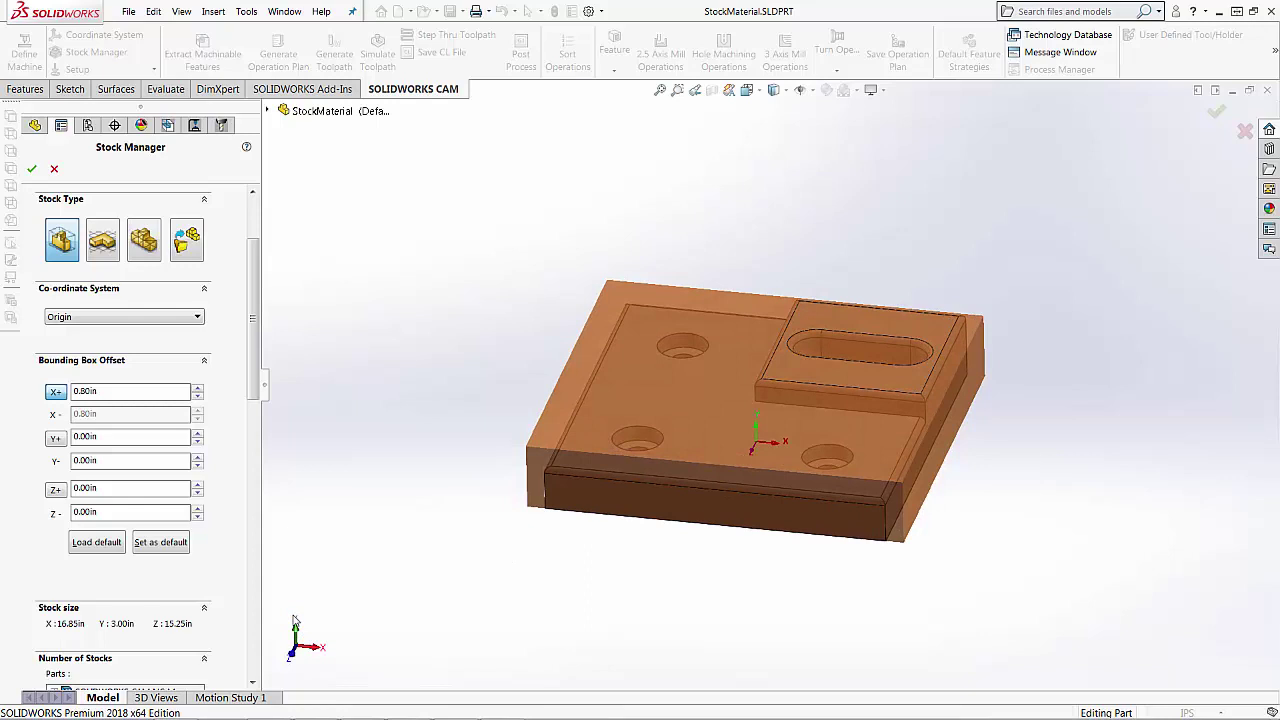
{"action": "mouse_move", "coordinate": [528, 630]}
{"action": "middle_mouse_down"}
{"action": "mouse_move", "coordinate": [531, 546]}
{"action": "mouse_move", "coordinate": [527, 631]}
{"action": "middle_mouse_up"}
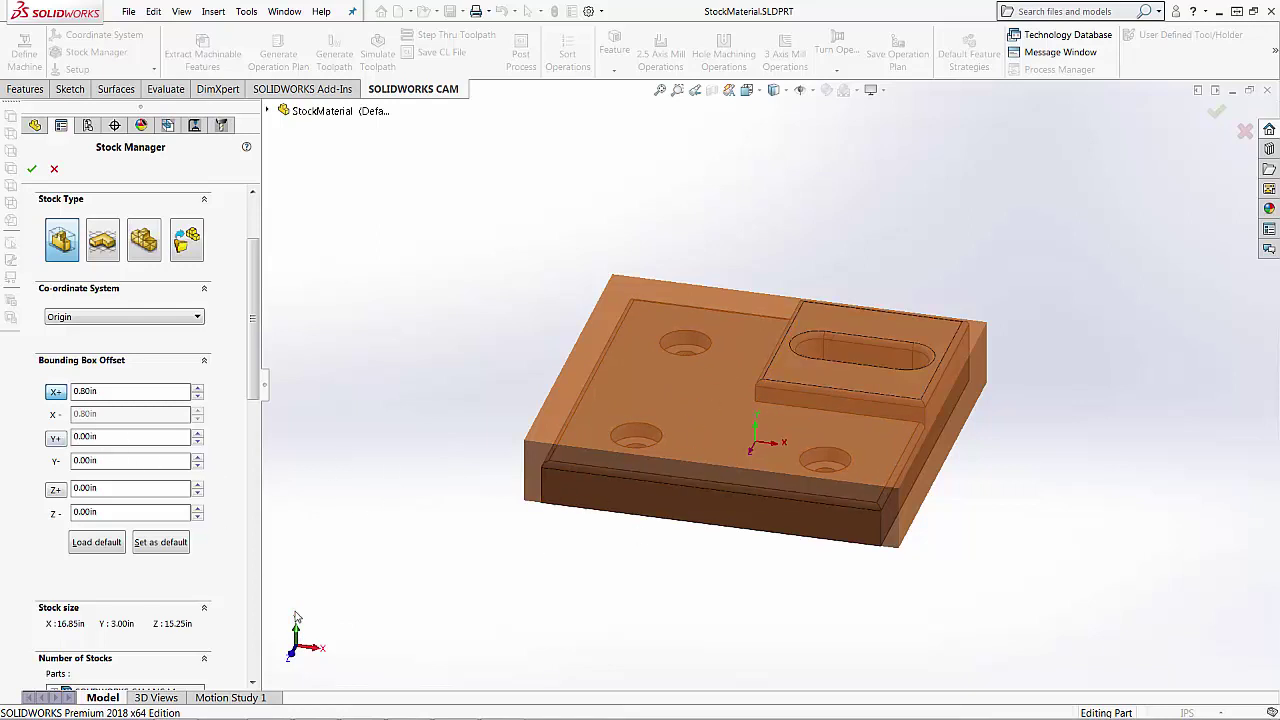
Raise the Y+ stock offset to 0.30in.
{"action": "left_click", "coordinate": [198, 435]}
{"action": "left_click", "coordinate": [198, 435]}
{"action": "left_click", "coordinate": [198, 435]}
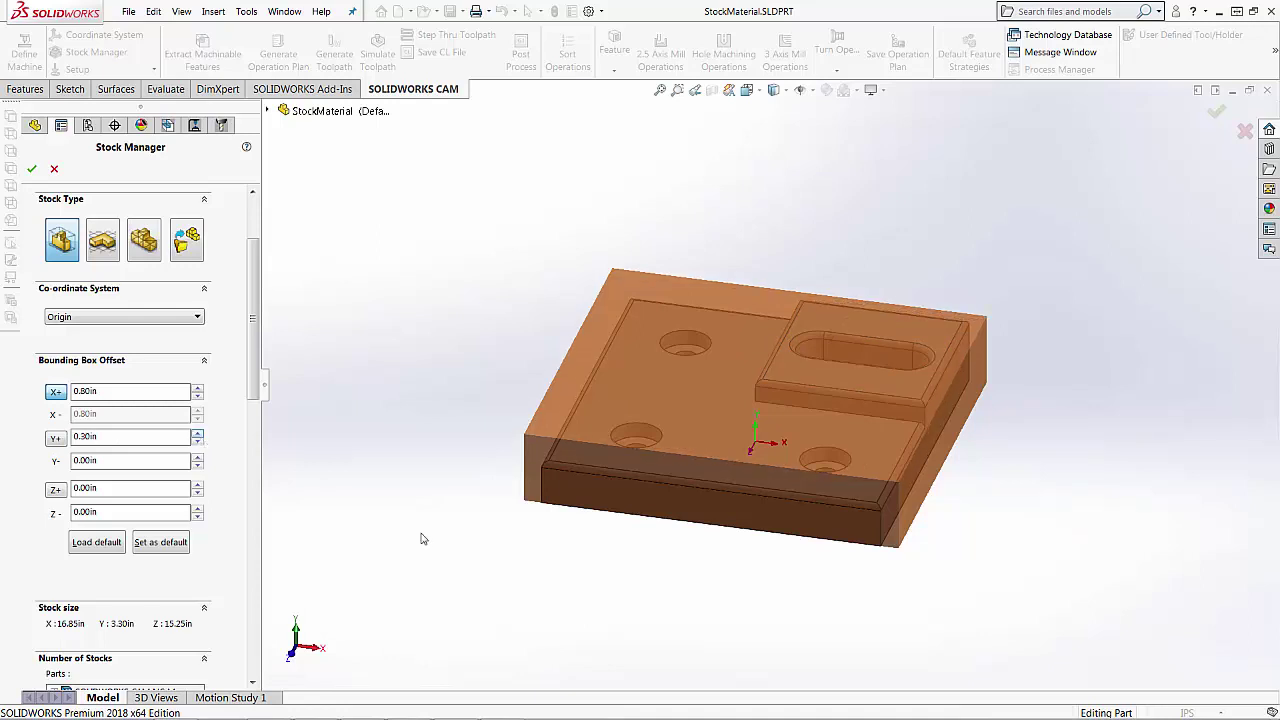
{"action": "middle_click_drag", "start_coordinate": [474, 505], "coordinate": [466, 605]}
Set a uniform Z offset of 0.80in on both sides.
{"action": "left_click", "coordinate": [56, 489]}
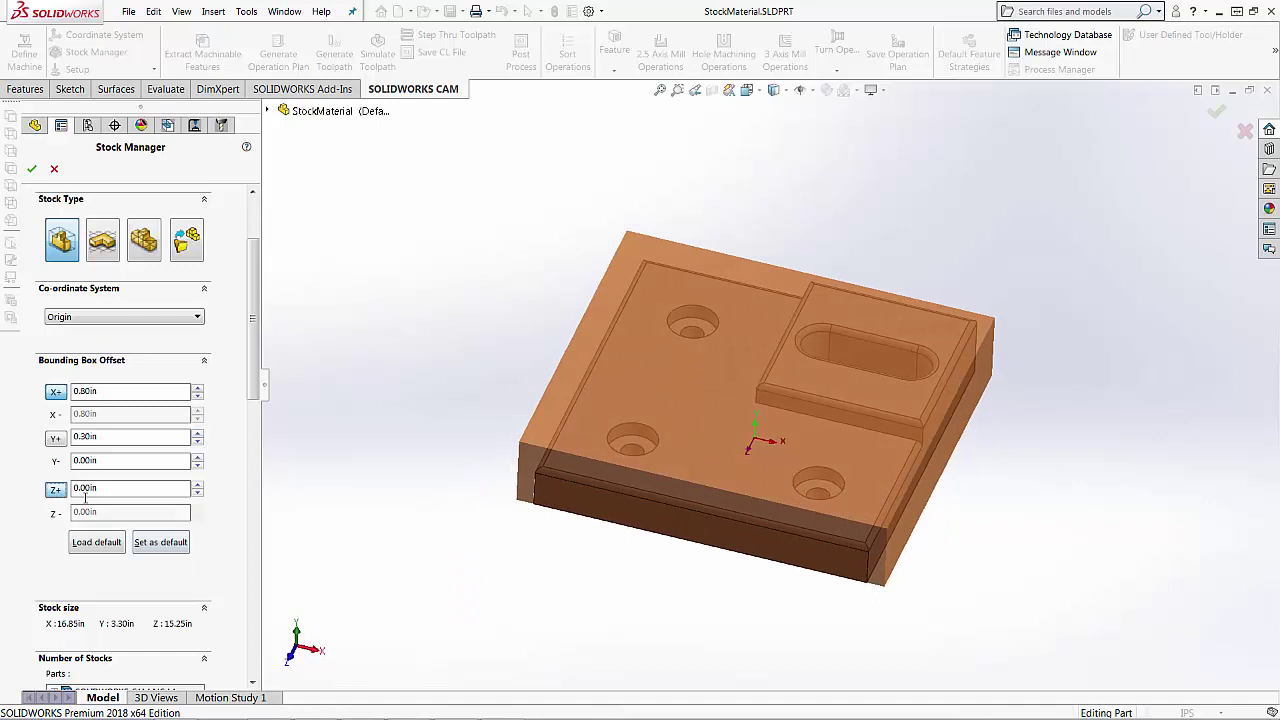
{"action": "left_click", "coordinate": [197, 484]}
{"action": "left_click", "coordinate": [197, 484]}
{"action": "left_click", "coordinate": [197, 484]}
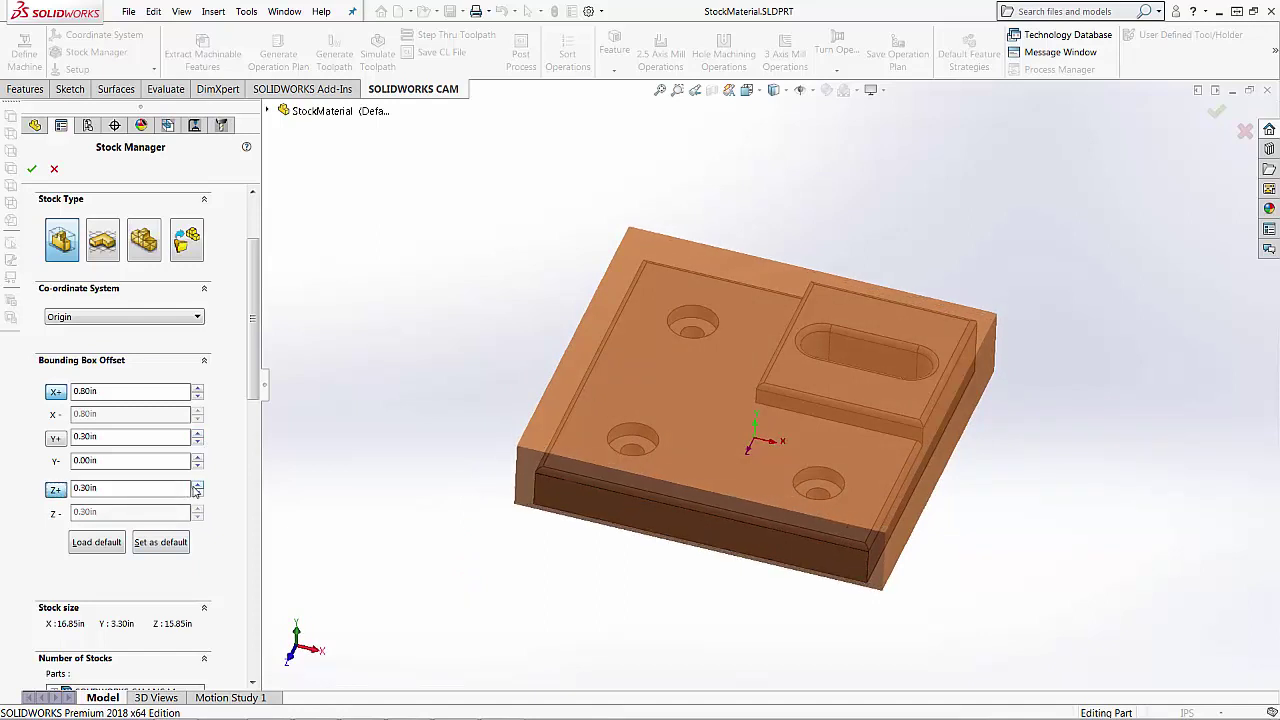
{"action": "left_click", "coordinate": [197, 484]}
{"action": "left_click", "coordinate": [197, 486]}
{"action": "middle_click_drag", "start_coordinate": [427, 449], "coordinate": [219, 563]}
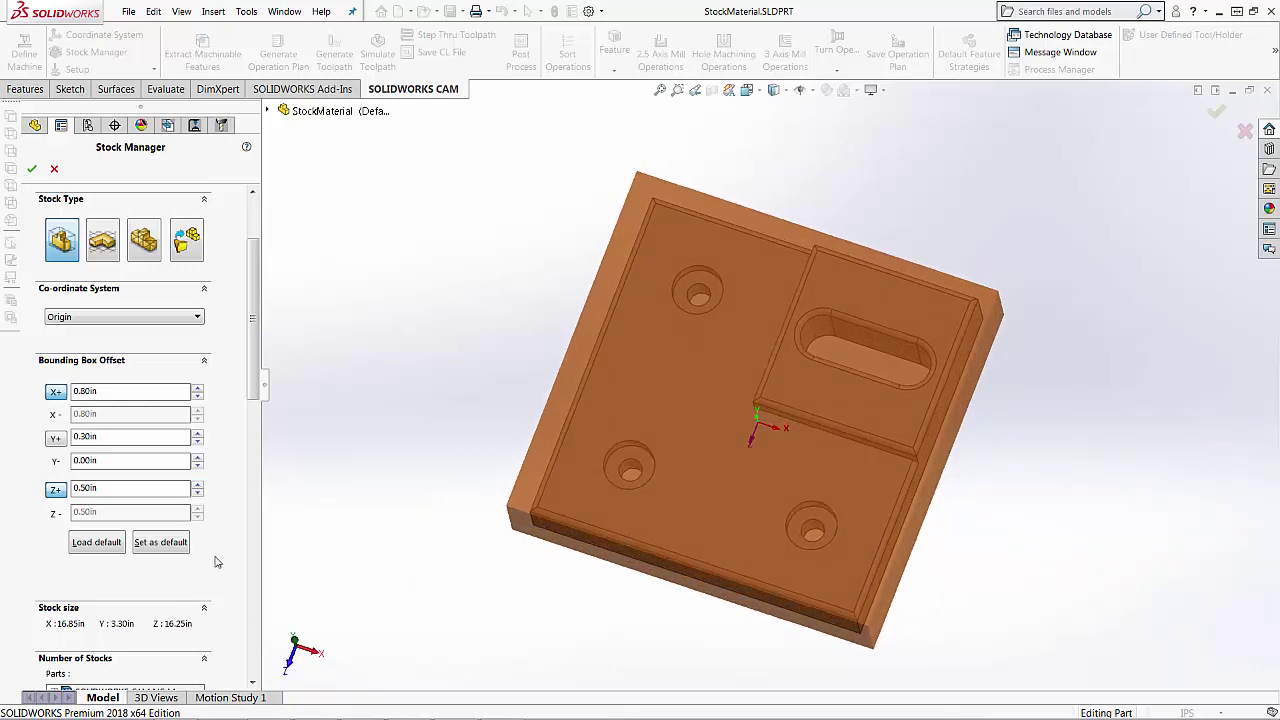
{"action": "left_click", "coordinate": [197, 484]}
{"action": "left_click", "coordinate": [197, 484]}
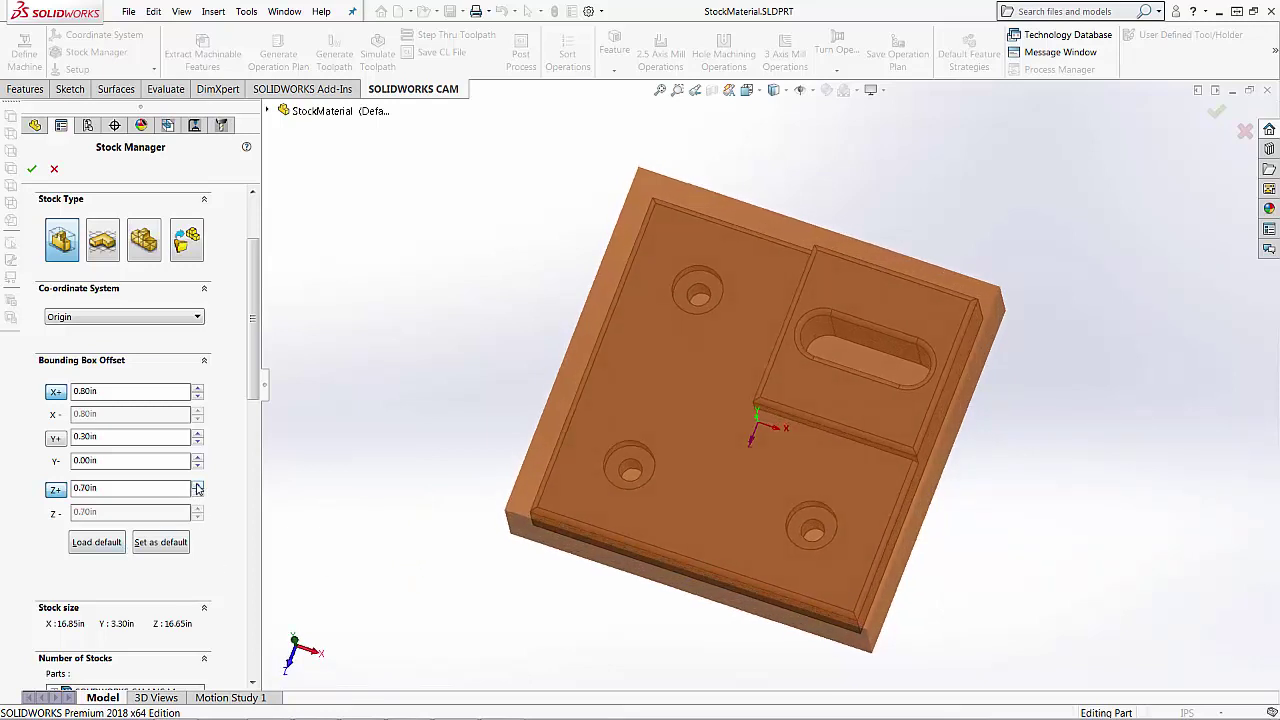
{"action": "left_click", "coordinate": [197, 484]}
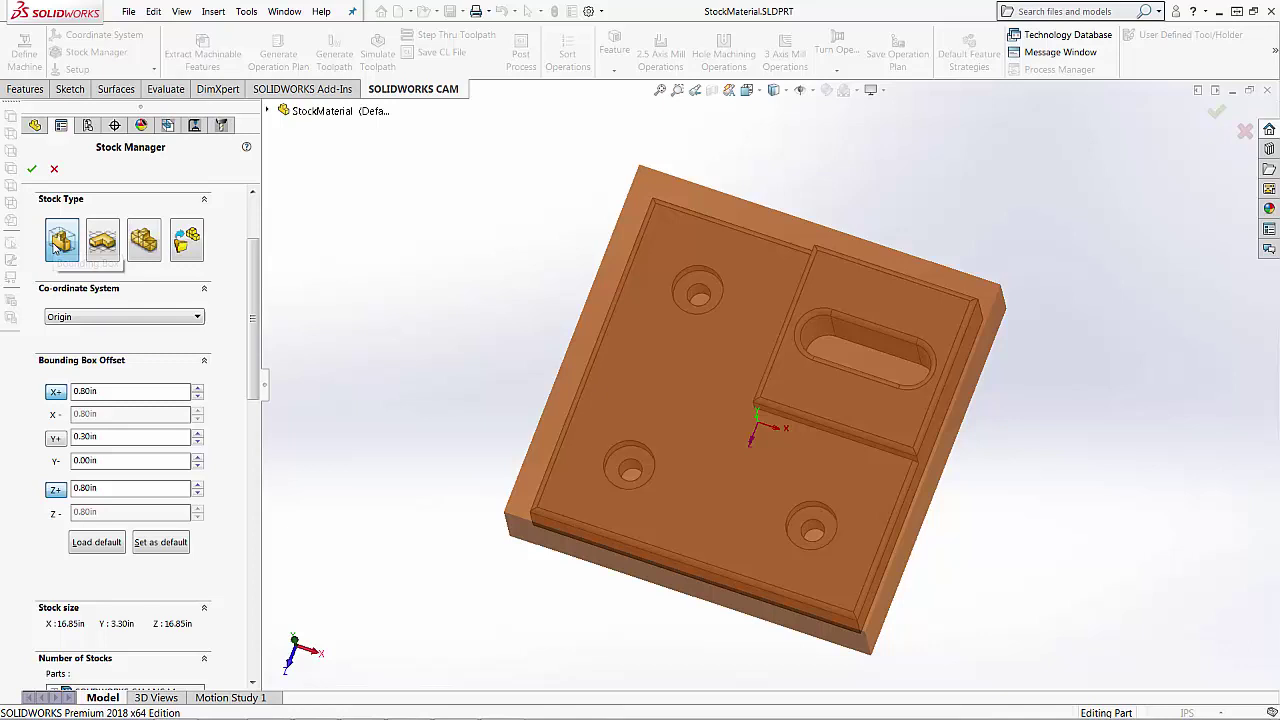
Switch the stock to an Extruded Sketch using Sketch1 under Boss-Extrude1.
{"action": "left_click", "coordinate": [104, 245]}
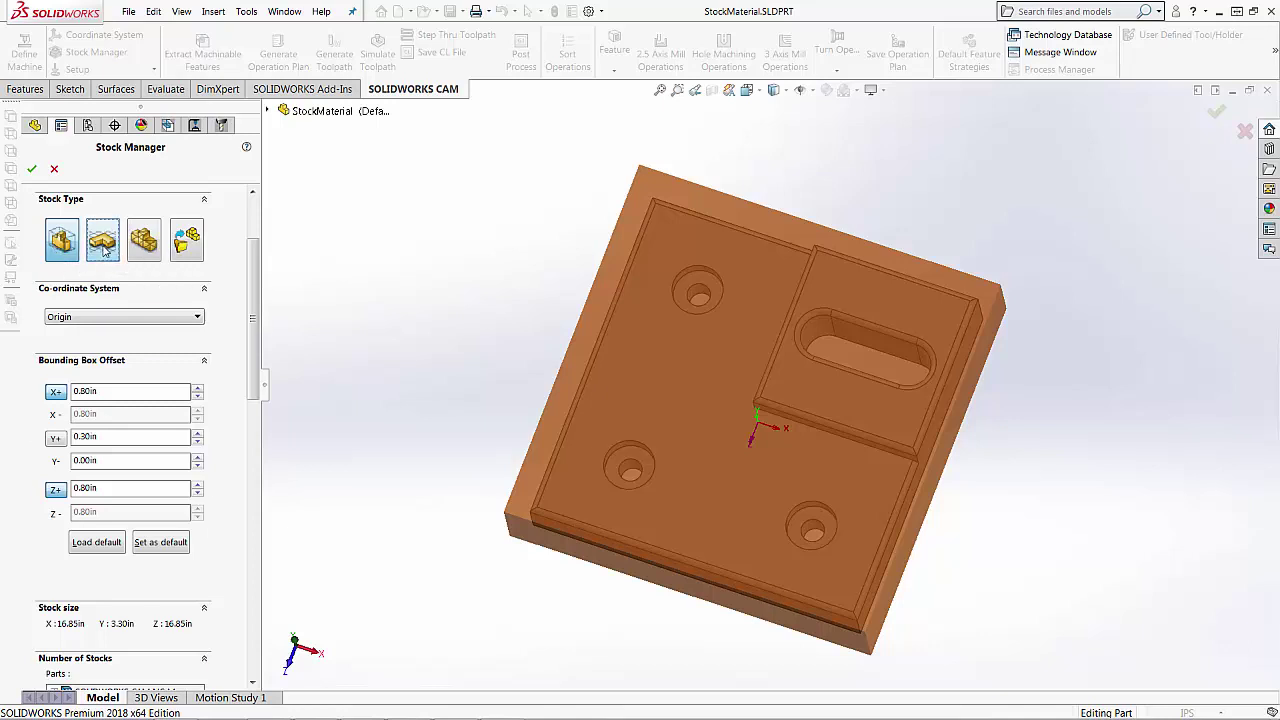
{"action": "left_click", "coordinate": [270, 113]}
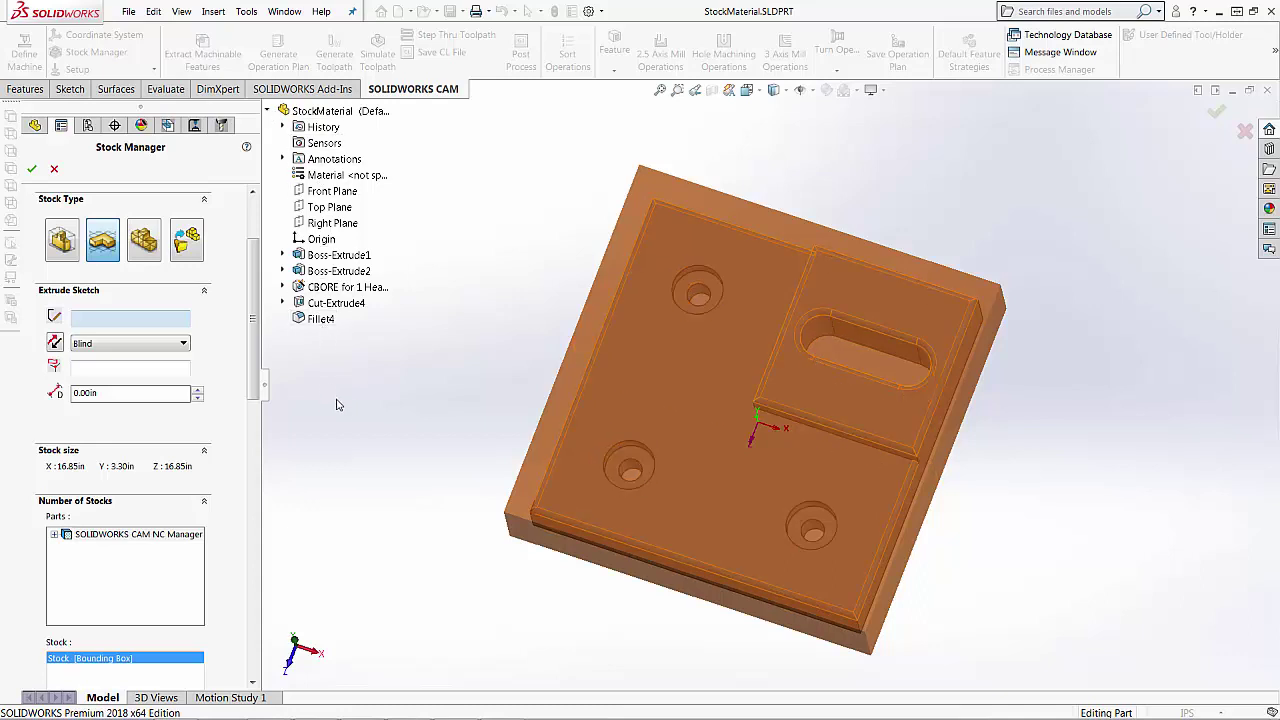
{"action": "left_click", "coordinate": [283, 255]}
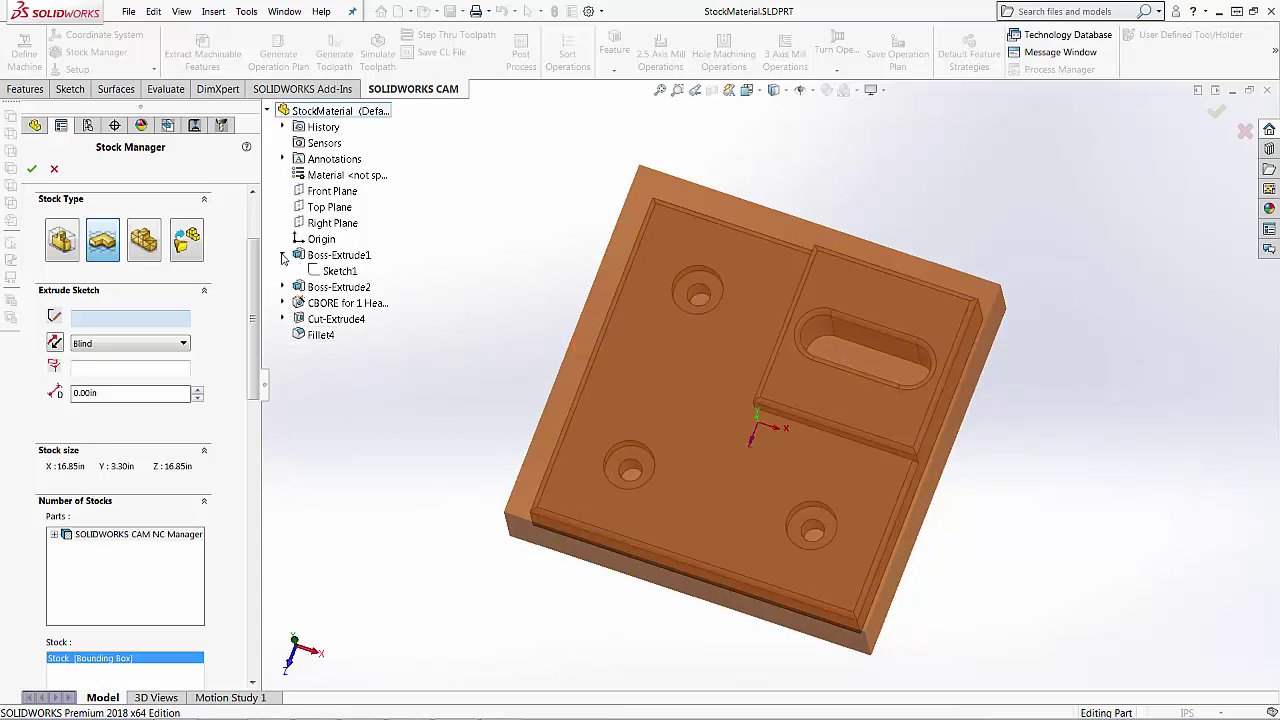
{"action": "left_click", "coordinate": [340, 271]}
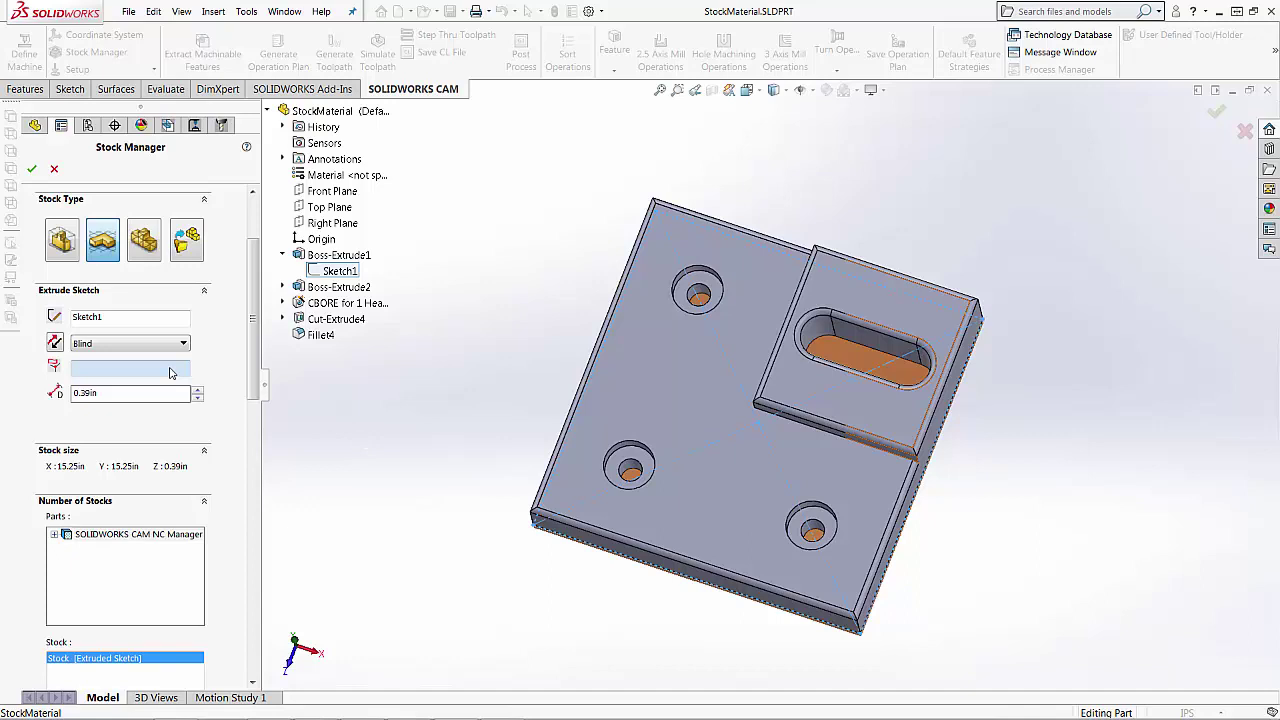
Try extruding the stock up to the plate's top face and the boss's top face.
{"action": "left_click", "coordinate": [113, 348]}
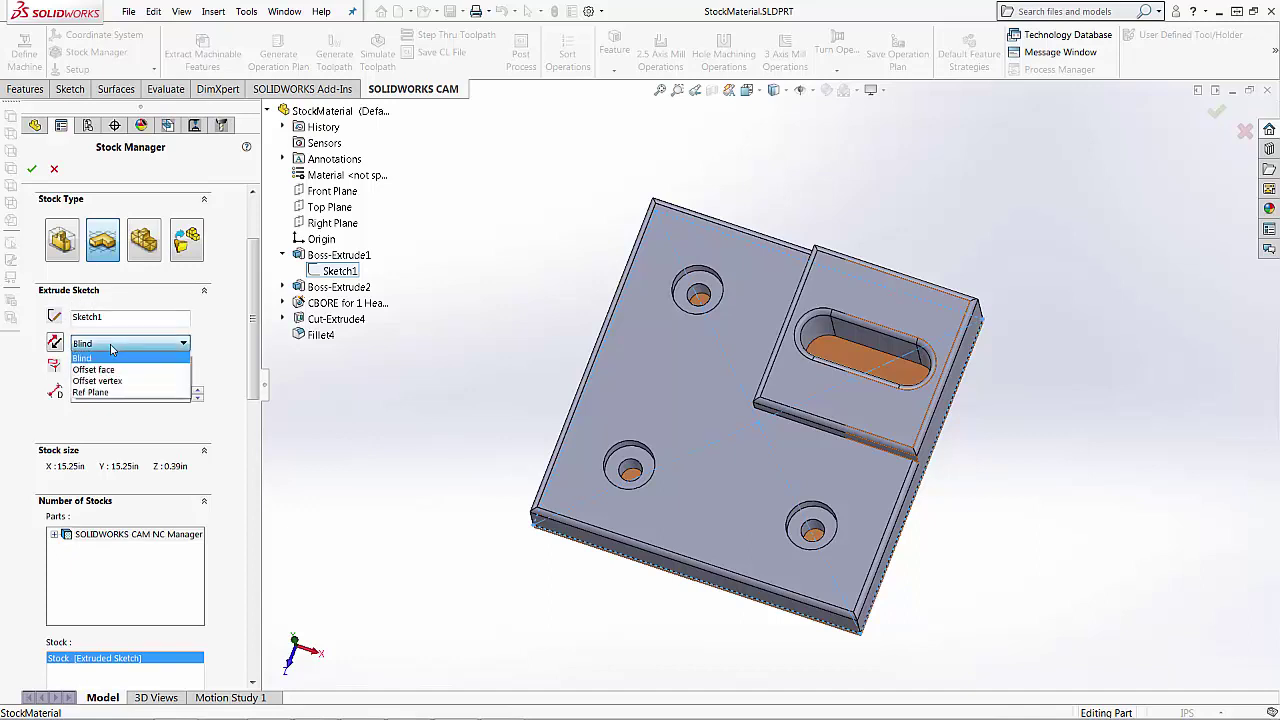
{"action": "left_click", "coordinate": [113, 348]}
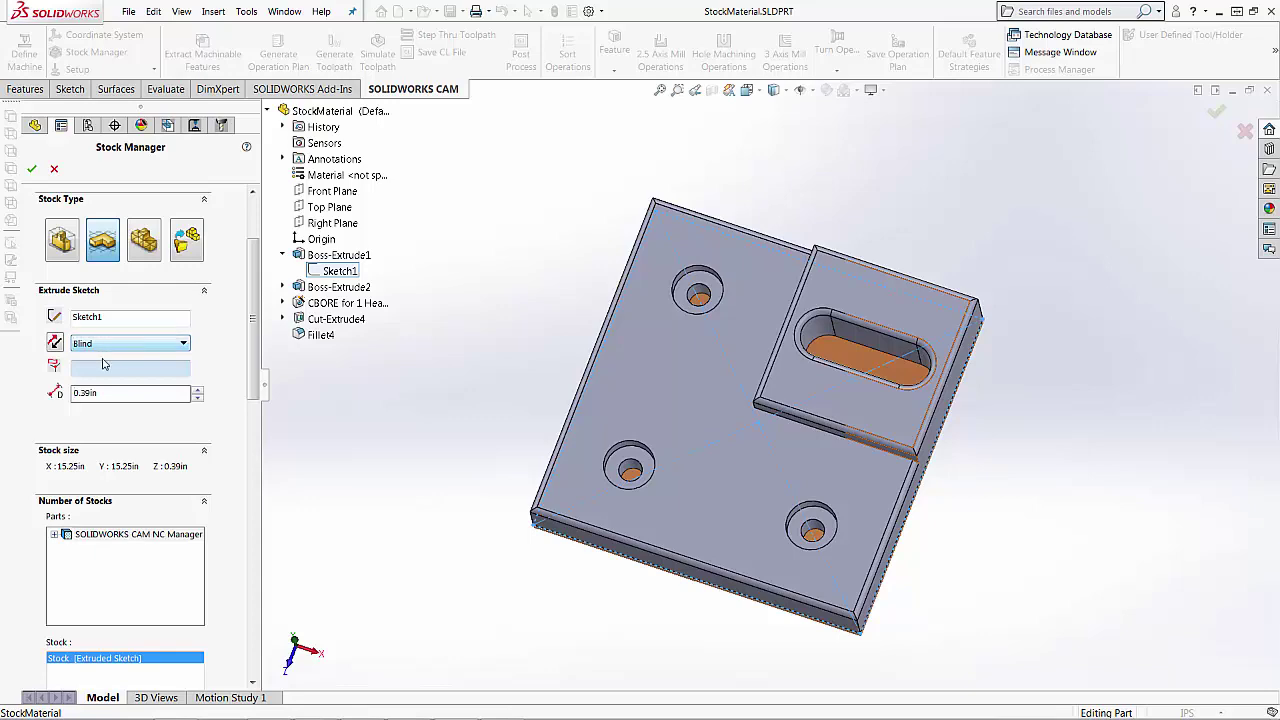
{"action": "middle_click_drag", "start_coordinate": [506, 600], "coordinate": [655, 402]}
{"action": "left_click", "coordinate": [655, 402]}
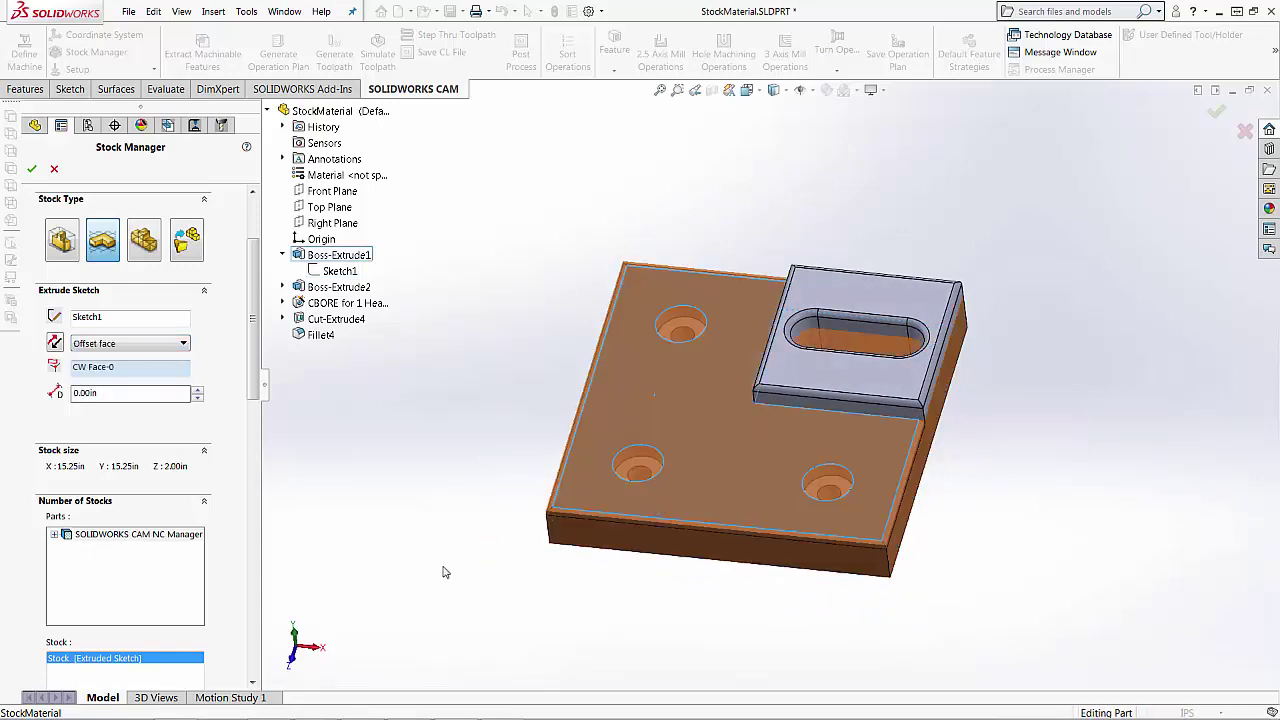
{"action": "middle_click_drag", "start_coordinate": [443, 566], "coordinate": [443, 506]}
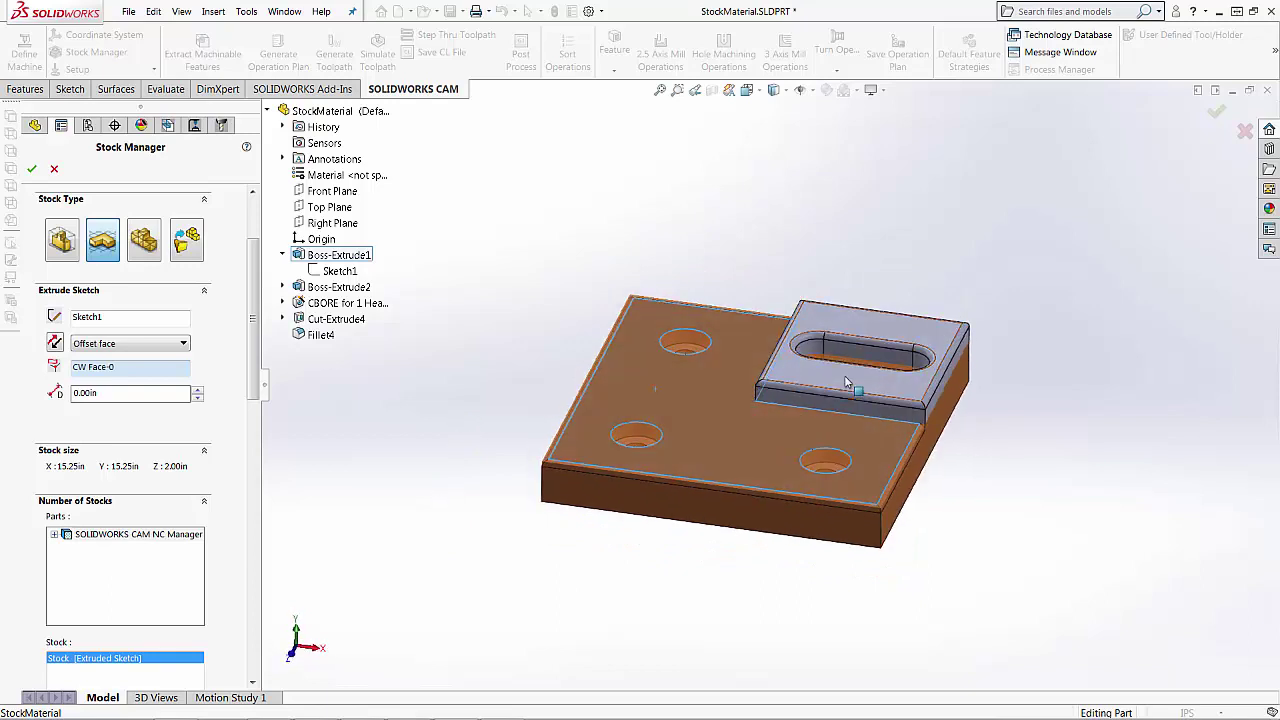
{"action": "left_click", "coordinate": [860, 322]}
{"action": "mouse_move", "coordinate": [380, 551]}
{"action": "middle_mouse_down"}
{"action": "mouse_move", "coordinate": [380, 449]}
{"action": "mouse_move", "coordinate": [380, 530]}
{"action": "middle_mouse_up"}
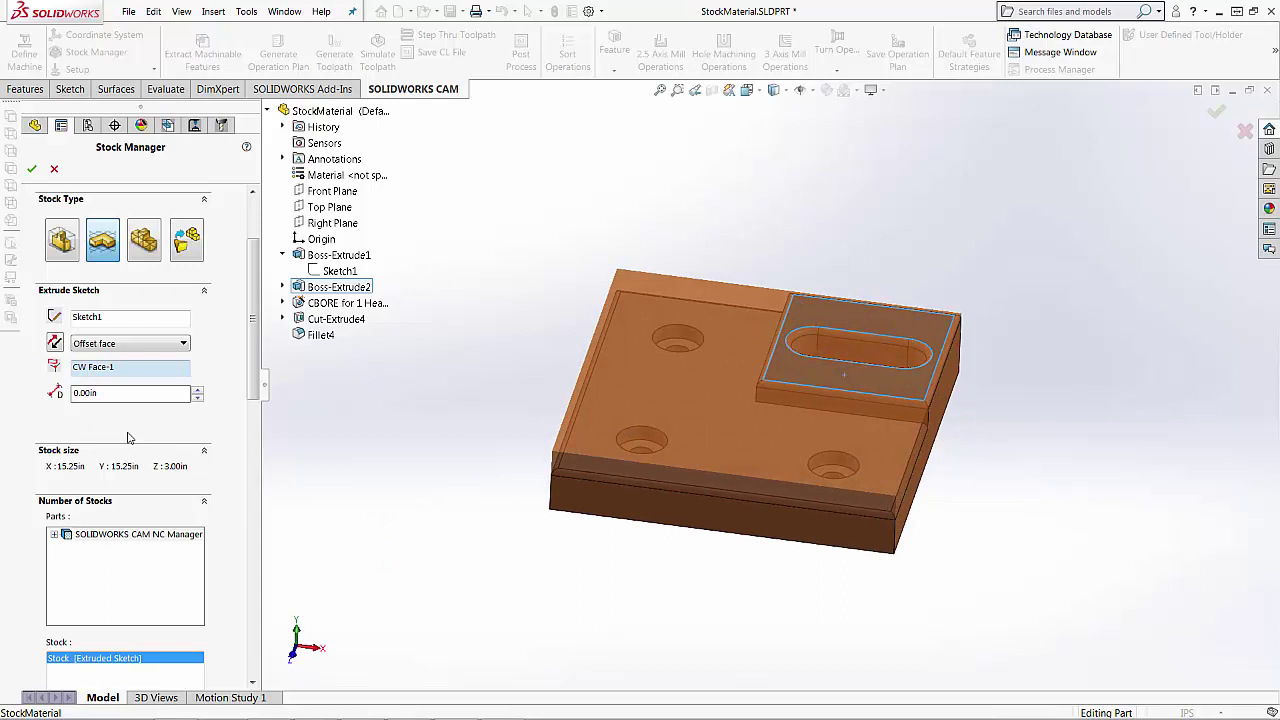
Set the end condition back to Blind at 0.39in and reverse the direction.
{"action": "left_click", "coordinate": [105, 343]}
{"action": "left_click", "coordinate": [108, 360]}
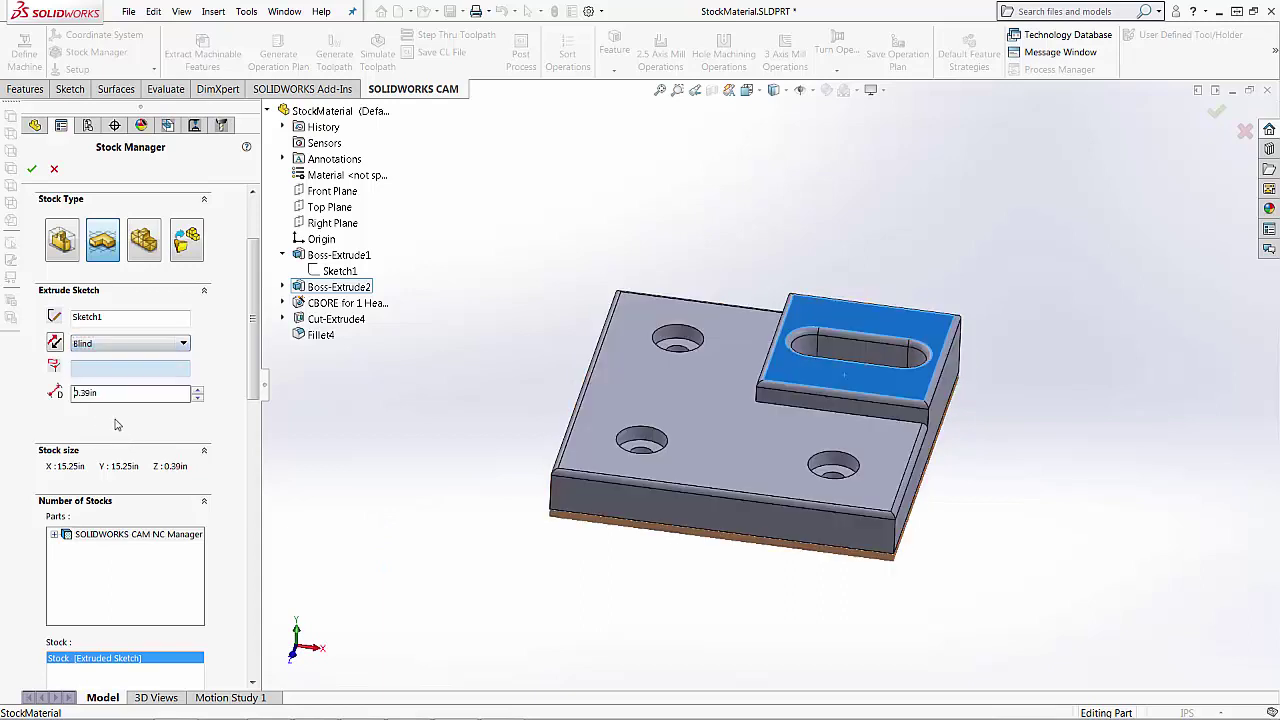
{"action": "double_click", "coordinate": [107, 392]}
{"action": "left_click", "coordinate": [55, 343]}
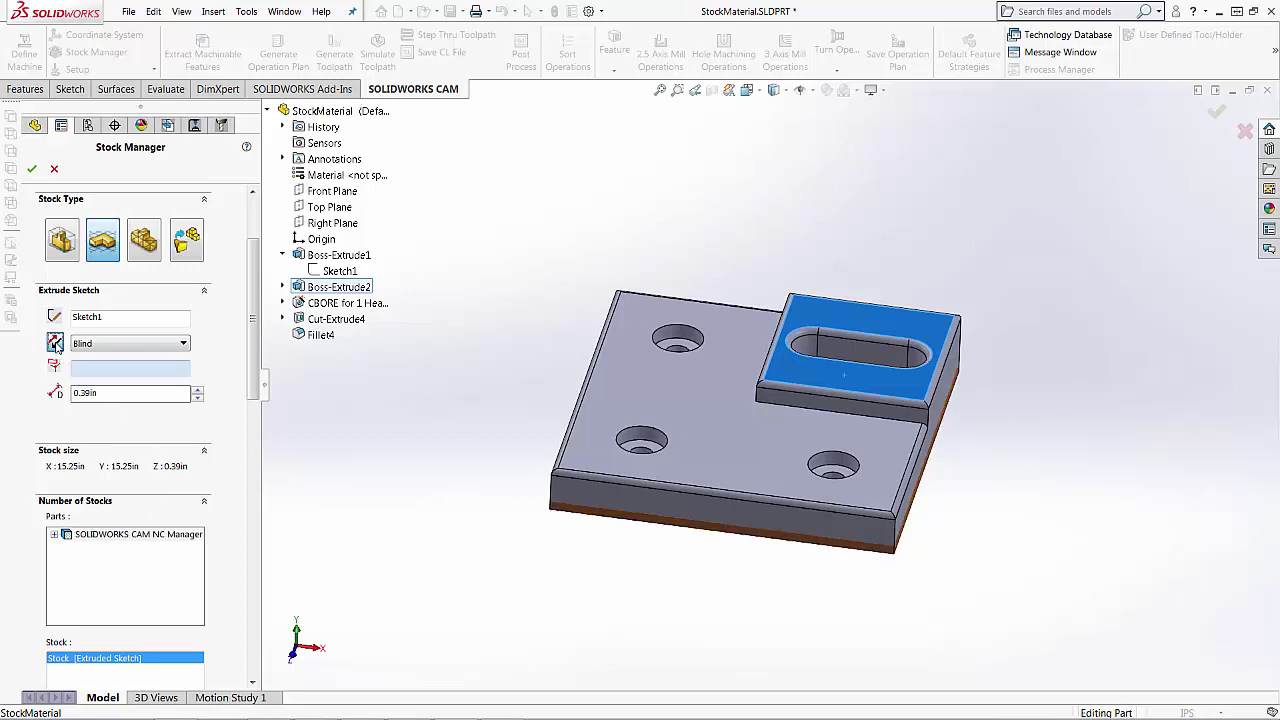
{"action": "left_click", "coordinate": [55, 343]}
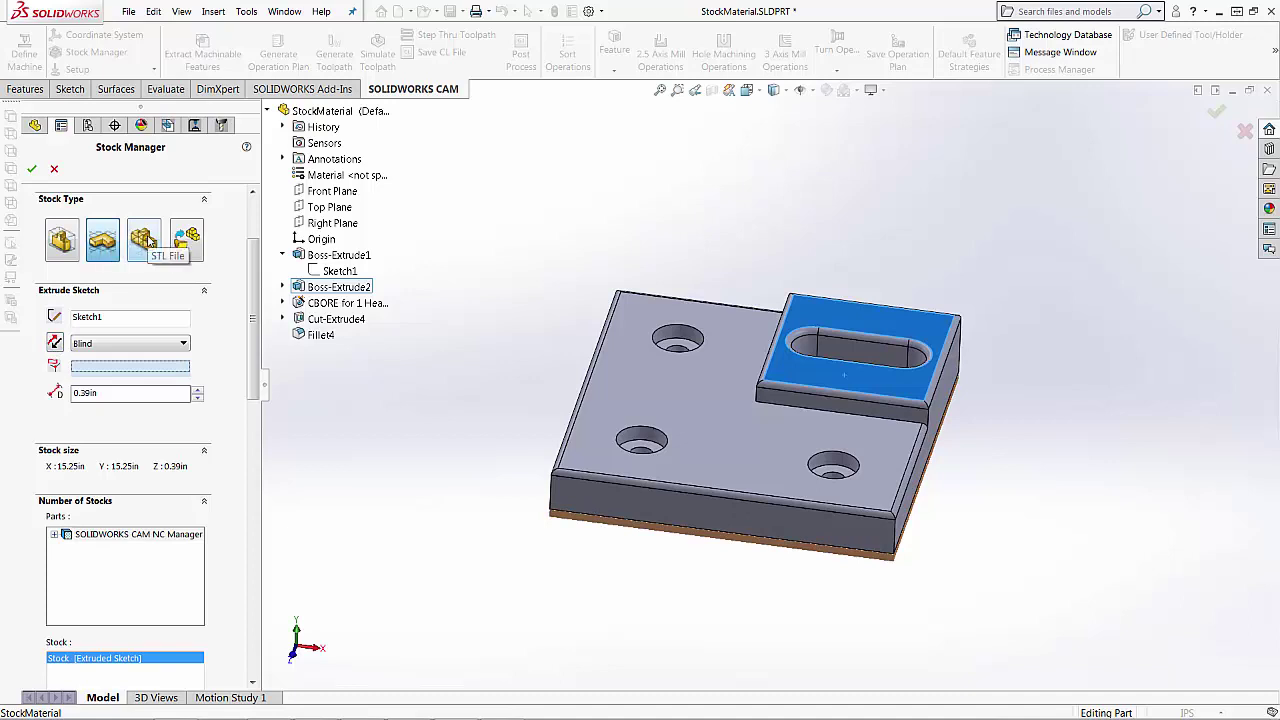
Use the current part as the Solid Model stock, keeping <Active> and Default.
{"action": "left_click", "coordinate": [145, 240]}
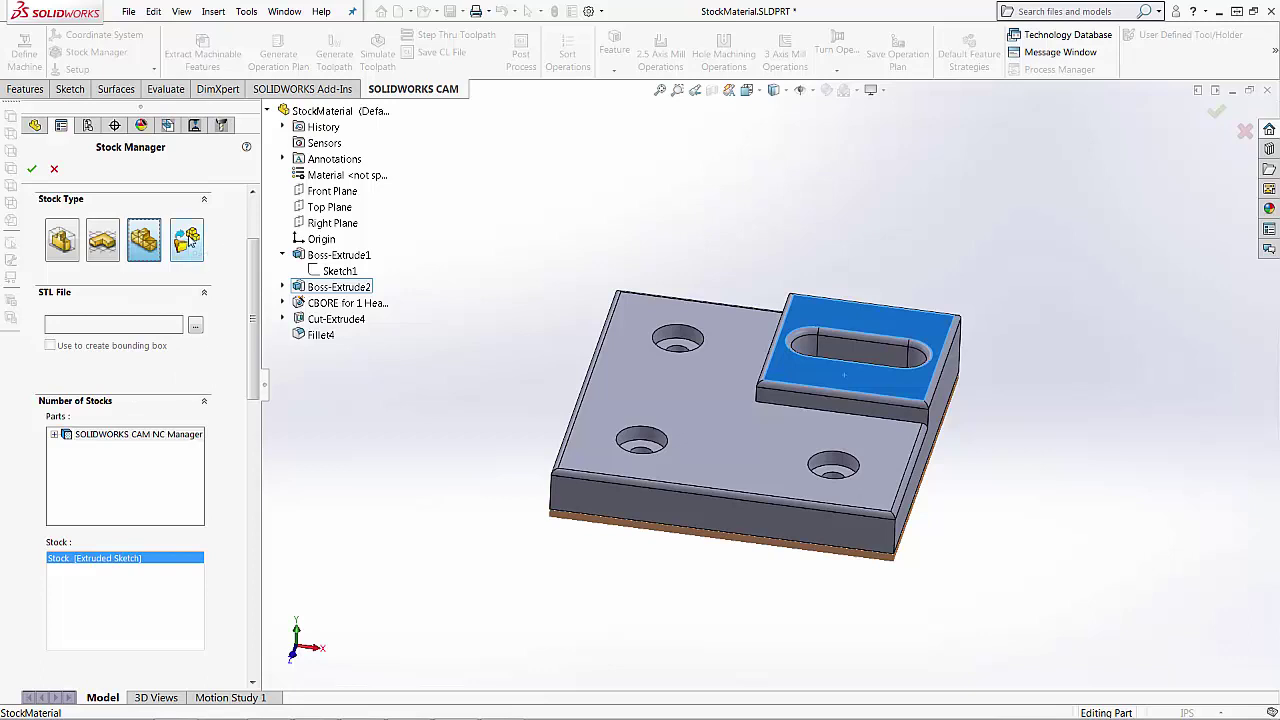
{"action": "left_click", "coordinate": [188, 240]}
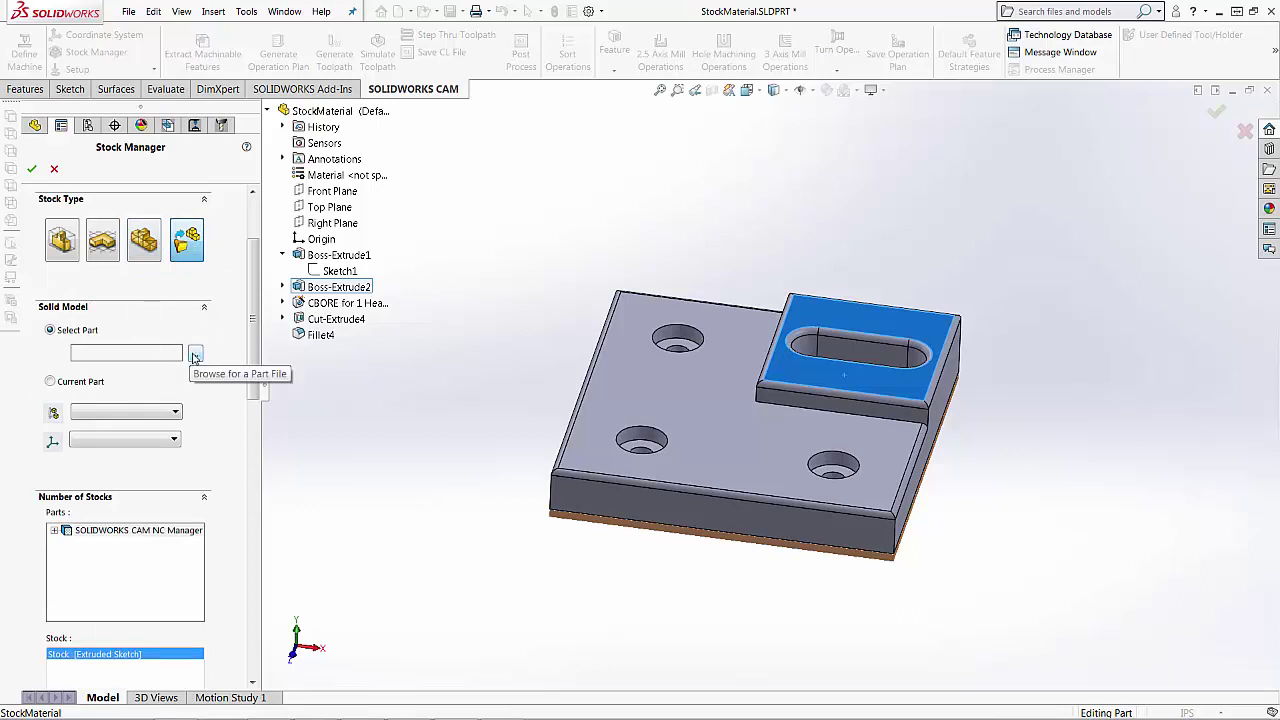
{"action": "left_click", "coordinate": [63, 383]}
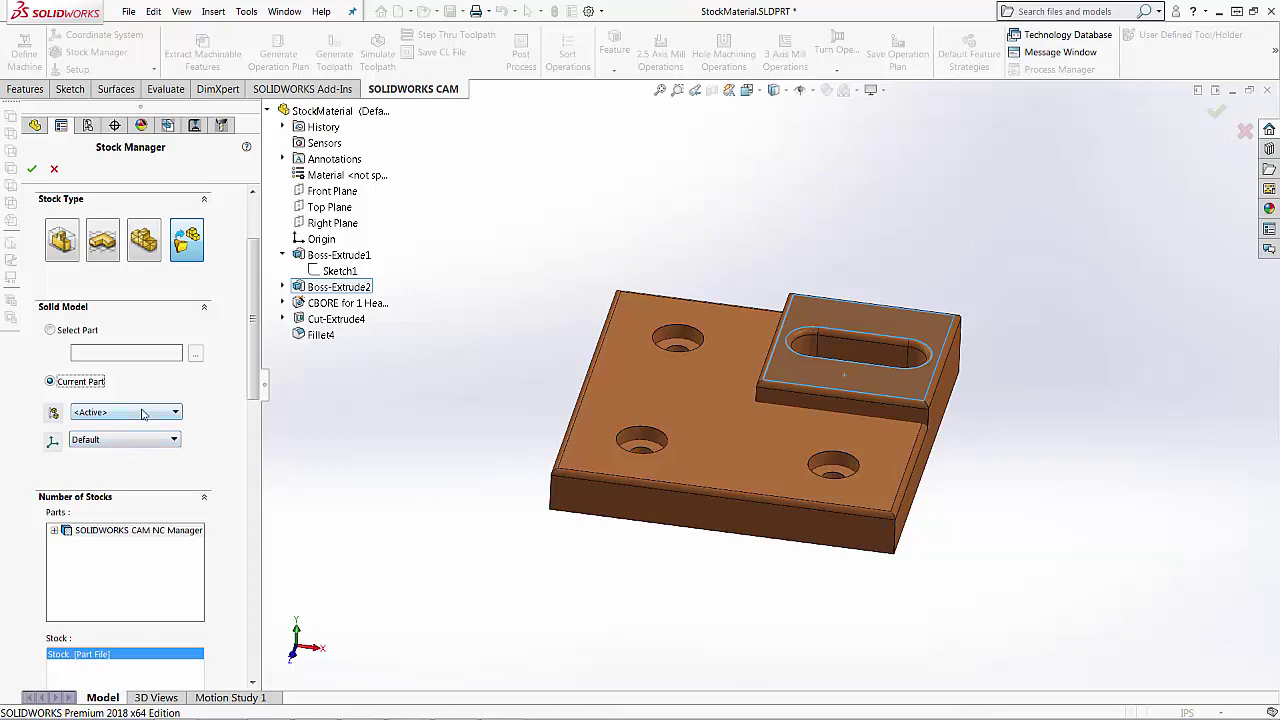
{"action": "left_click", "coordinate": [141, 413]}
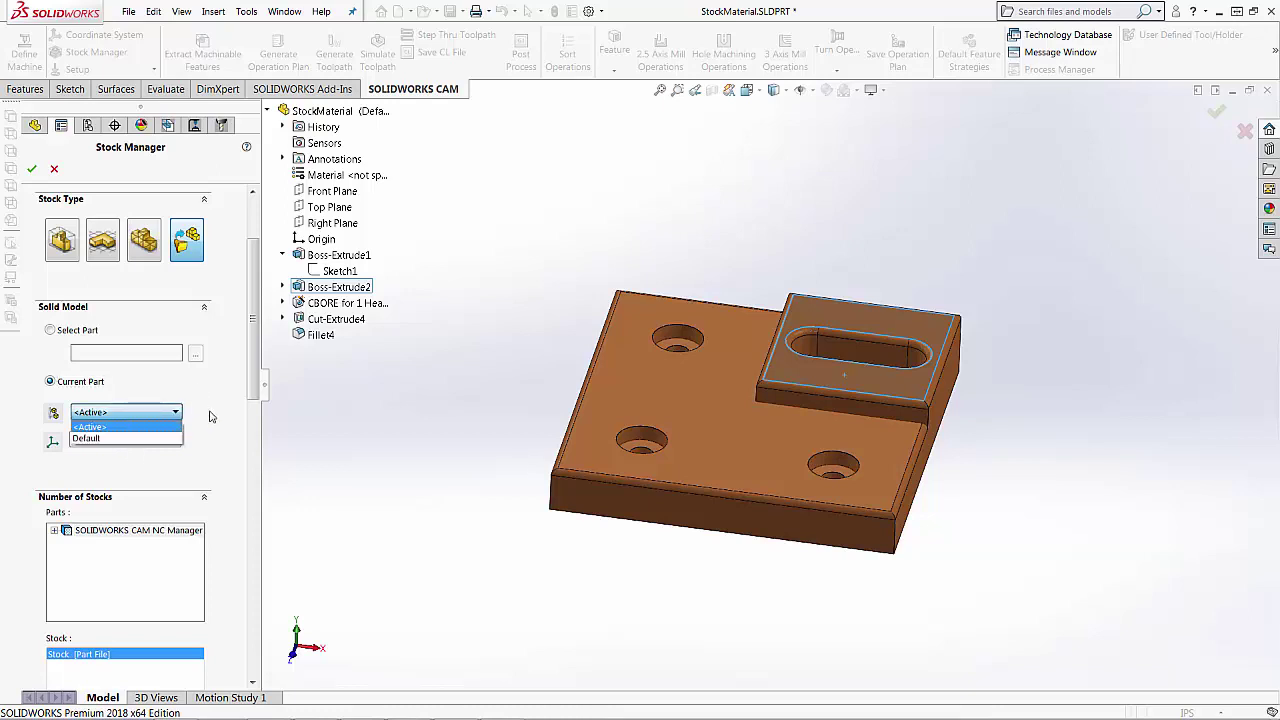
{"action": "left_click", "coordinate": [211, 416]}
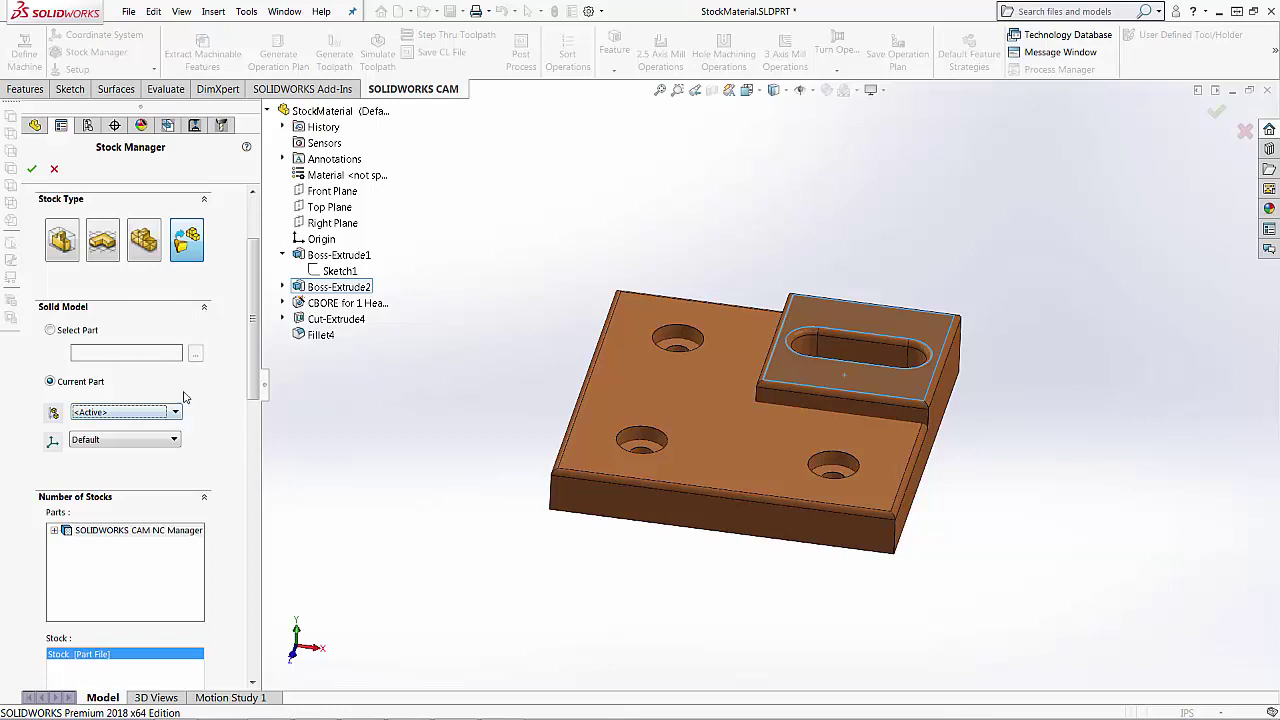
Switch the stock back to a 16.85 x 3.30 x 16.85 in Bounding Box and accept it.
{"action": "left_click", "coordinate": [62, 241]}
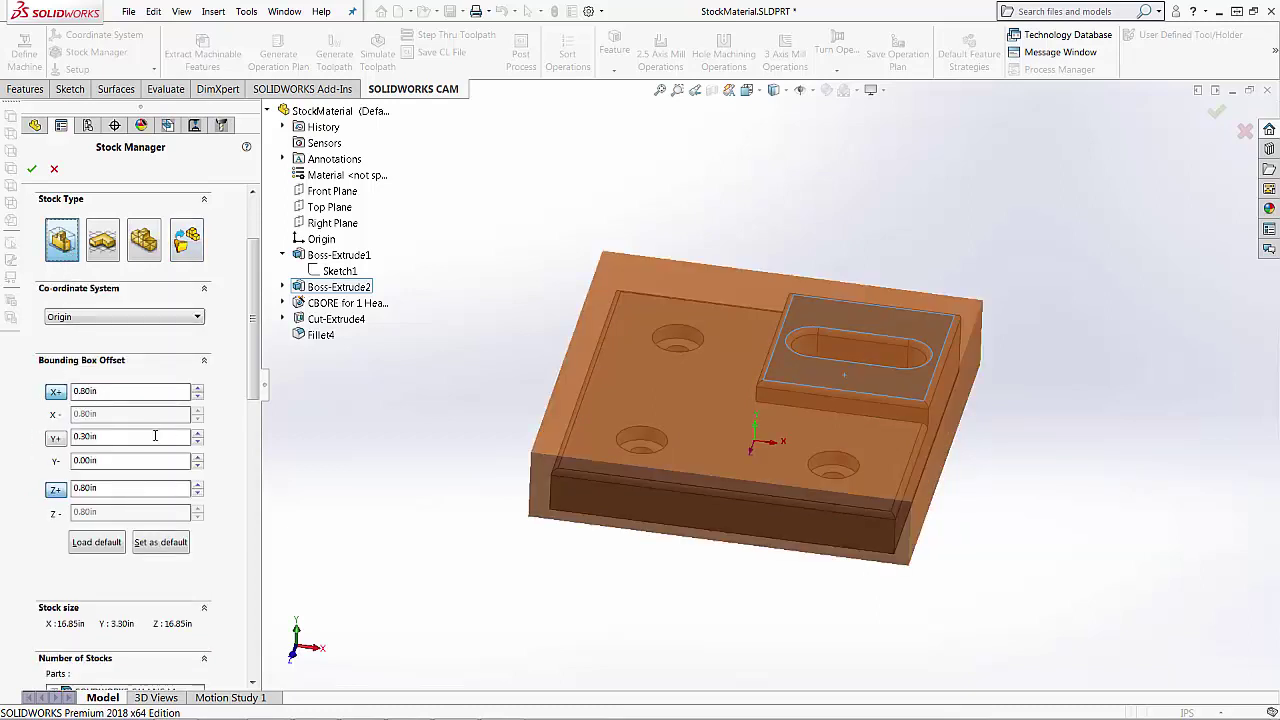
{"action": "left_click", "coordinate": [32, 169]}
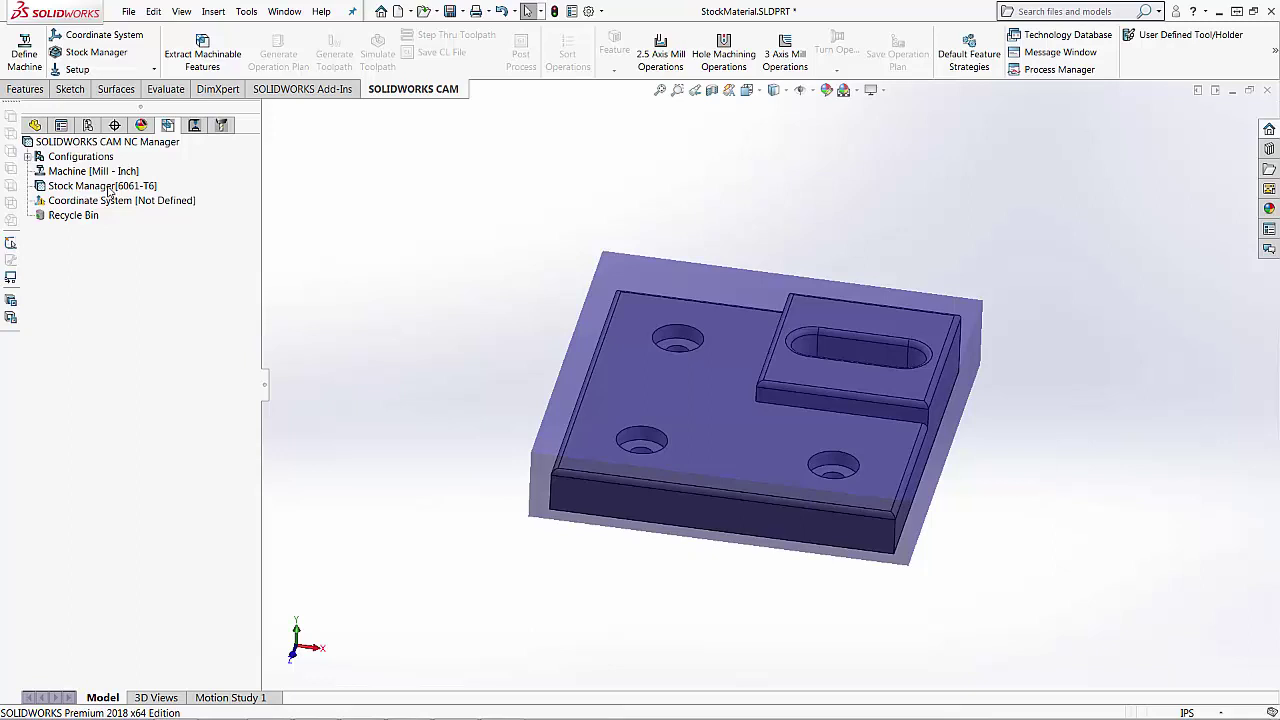
{"action": "right_click", "coordinate": [110, 188]}
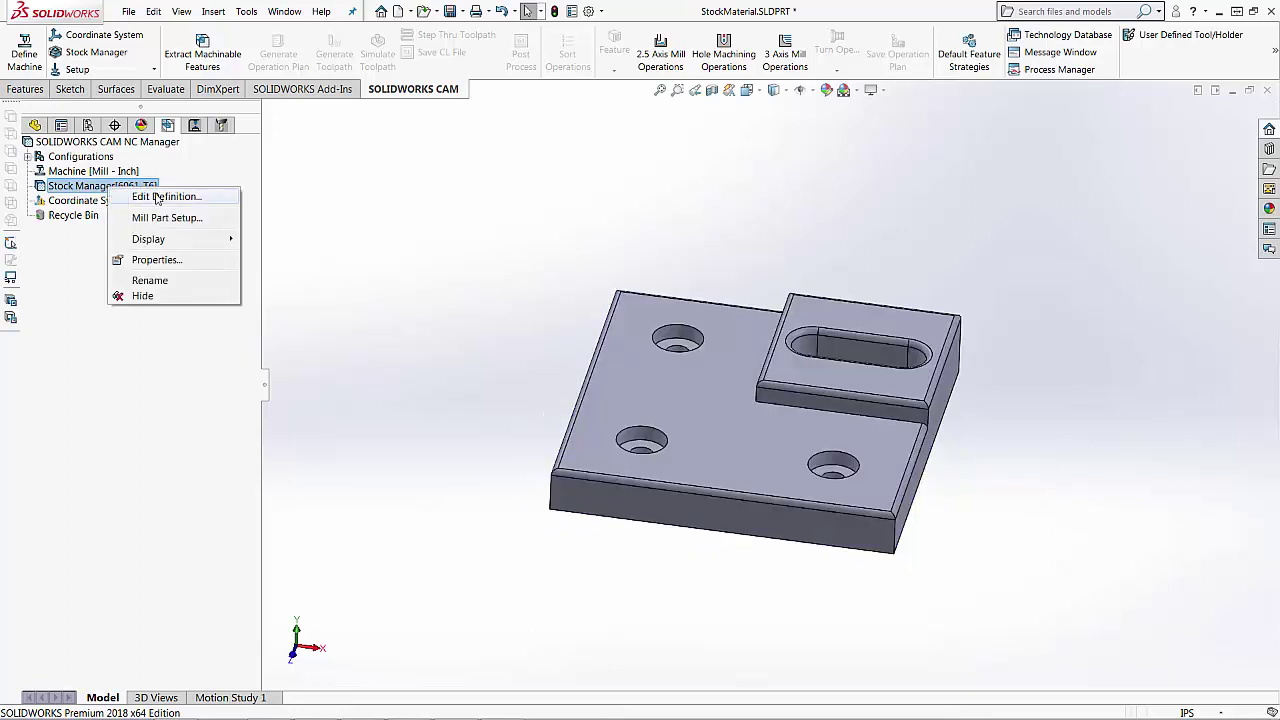
{"action": "left_click", "coordinate": [157, 196]}
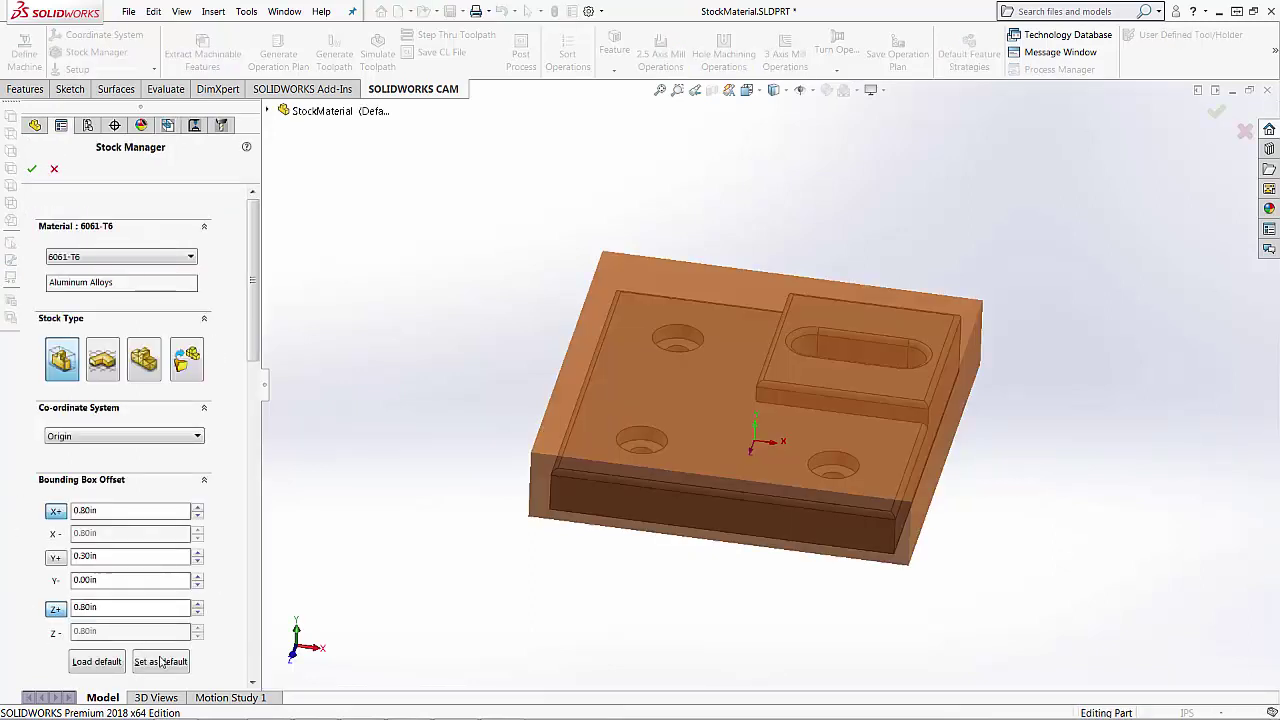
{"action": "left_click", "coordinate": [55, 170]}
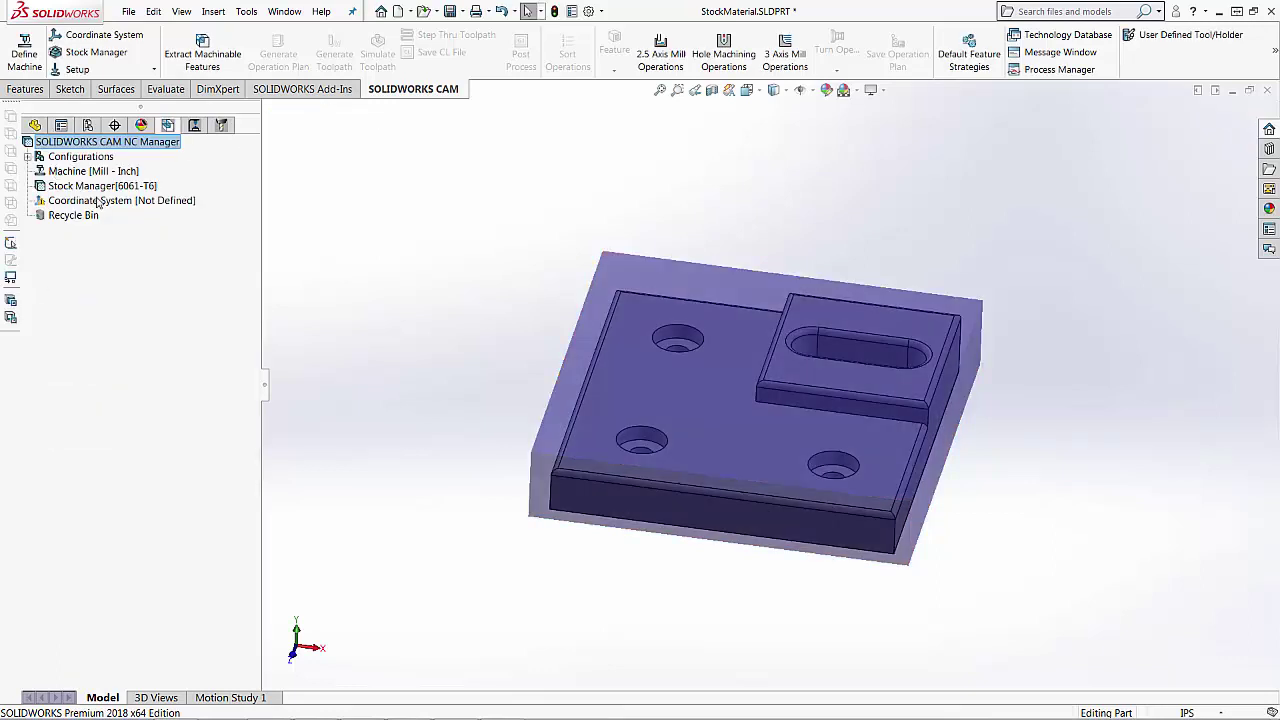